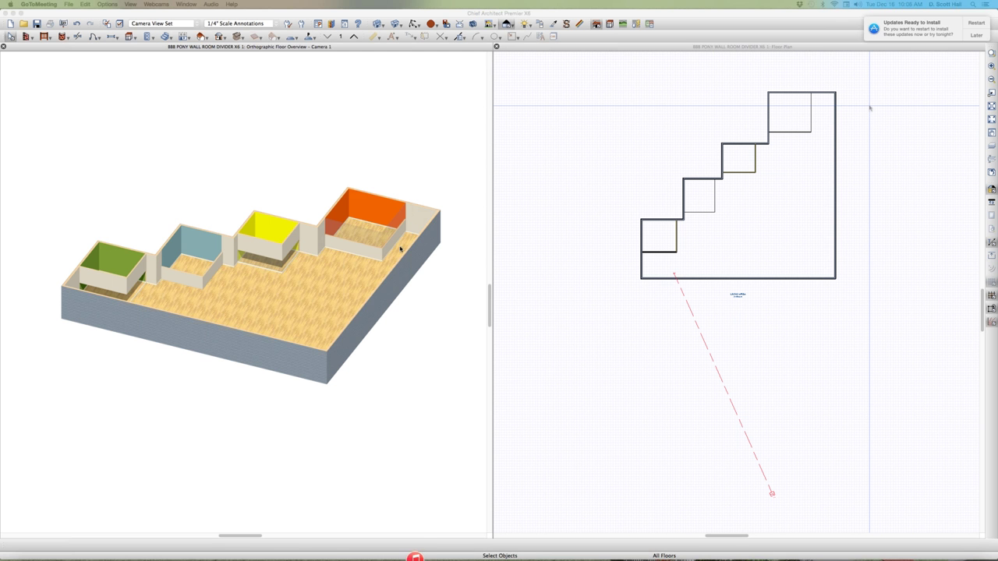
Step: Examine the orange room's pony wall dividers in the 3D overview, including the glass above and where they meet the adjoining walls
scroll(403, 183, "up", 6)
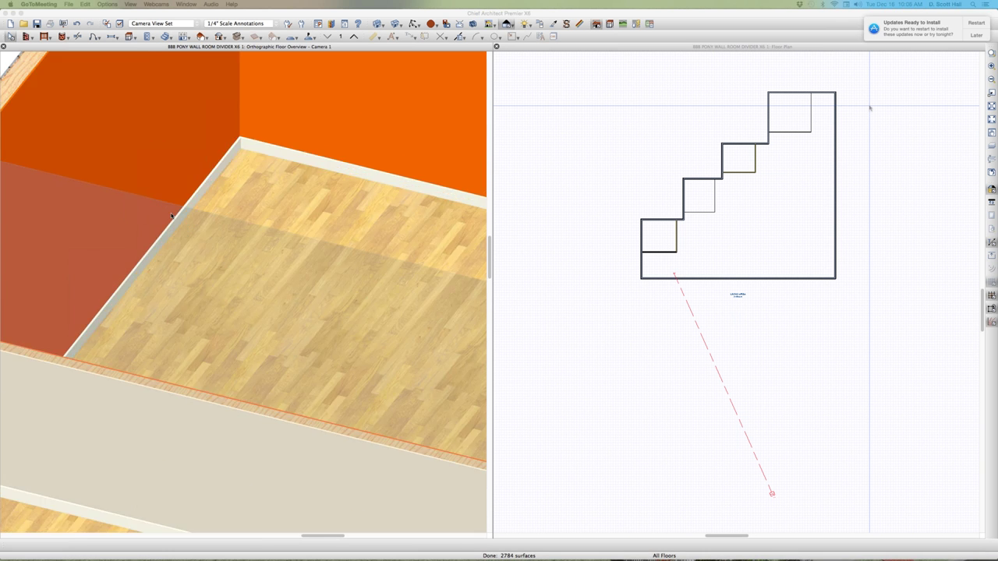
scroll(172, 216, "down", 8)
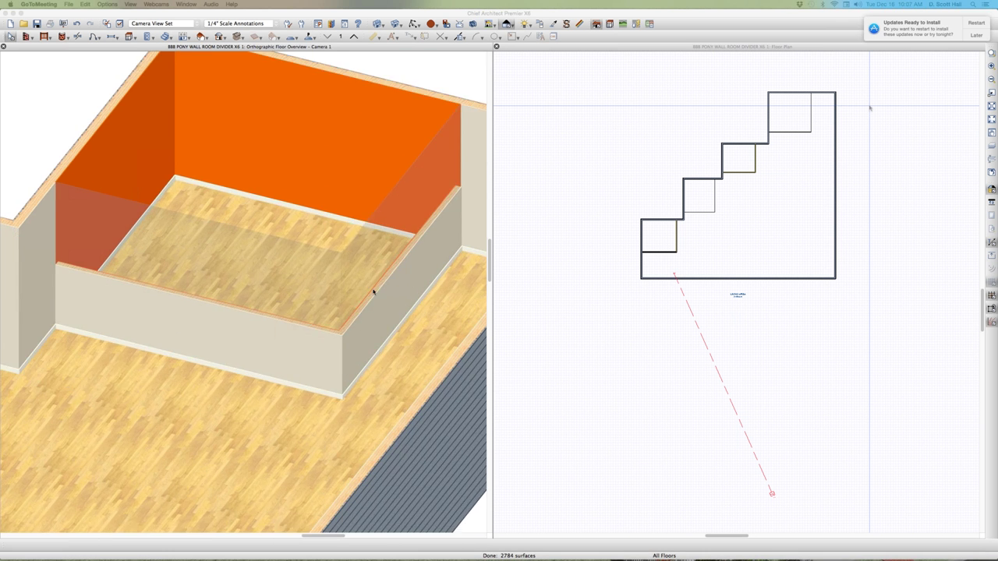
left_click(296, 248)
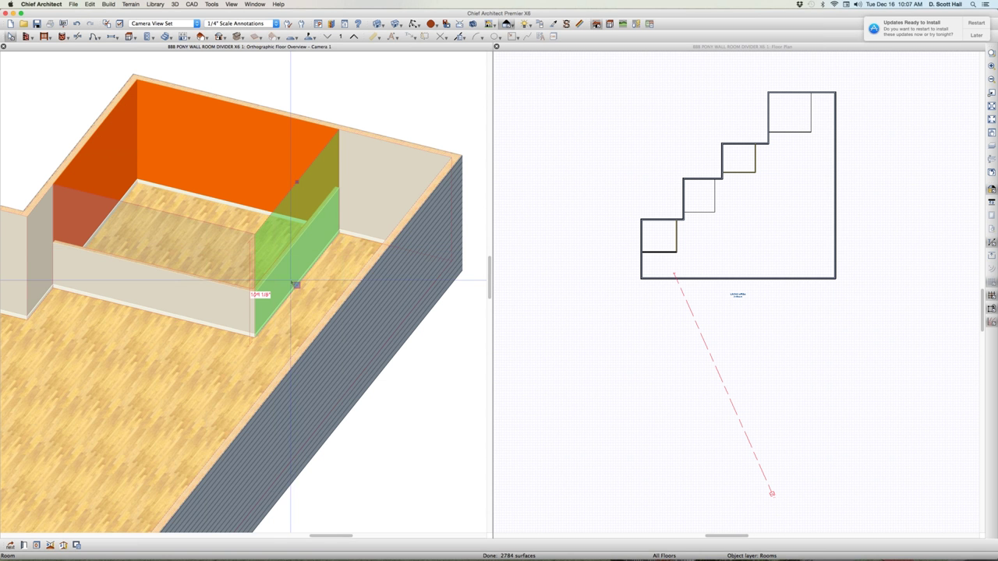
key("Escape")
scroll(301, 254, "up", 3)
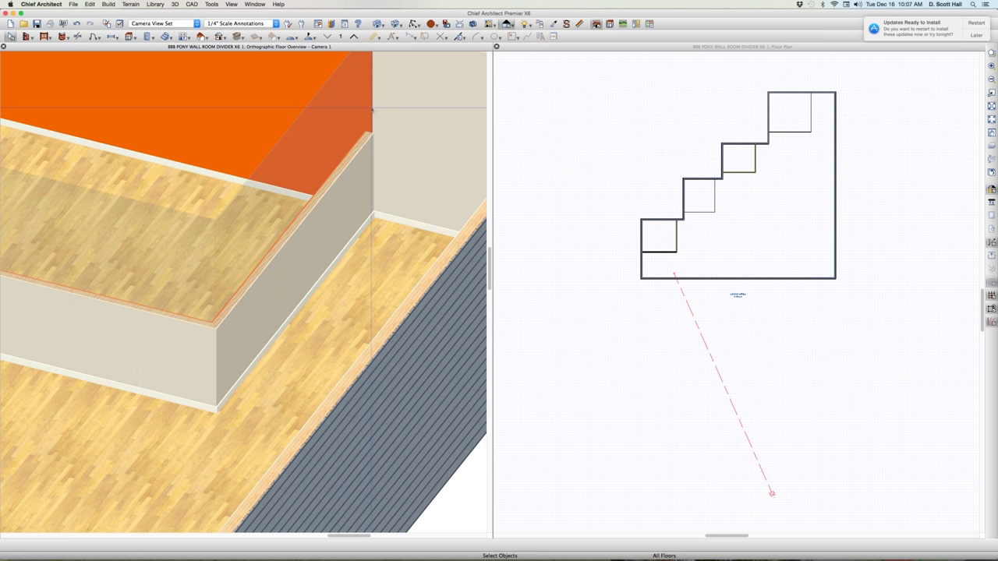
scroll(372, 110, "up", 4)
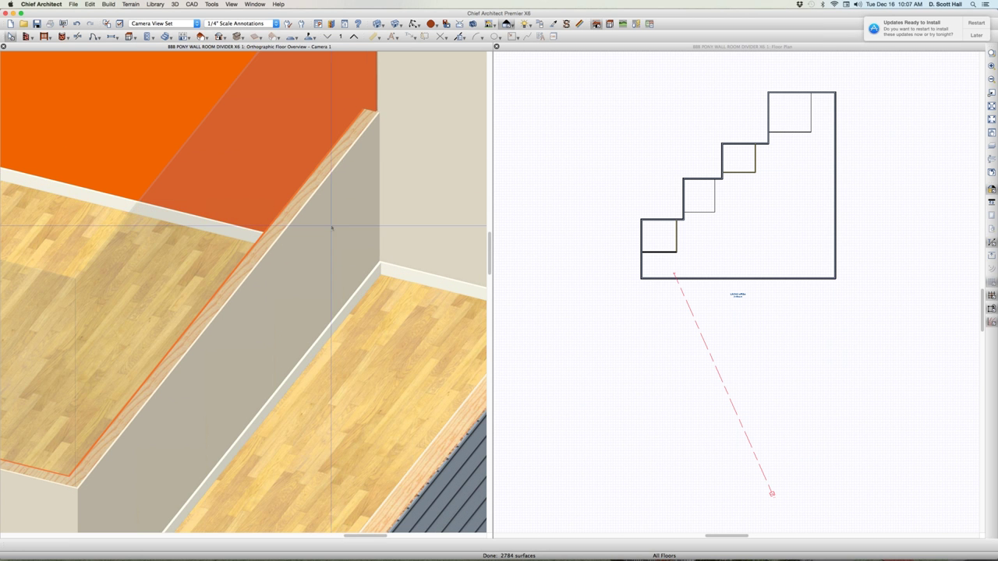
scroll(388, 129, "down", 5)
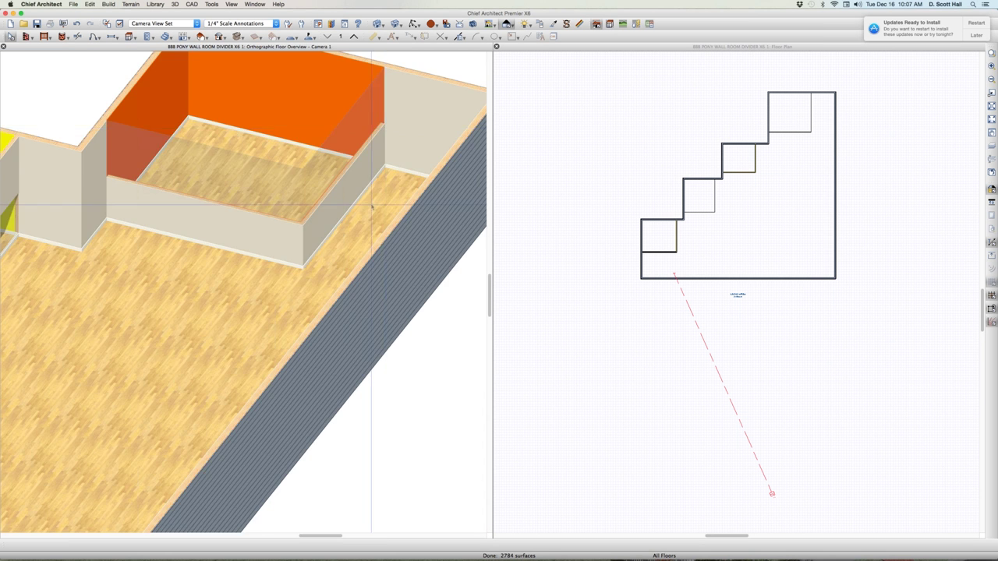
scroll(372, 205, "down", 5)
scroll(260, 147, "up", 5)
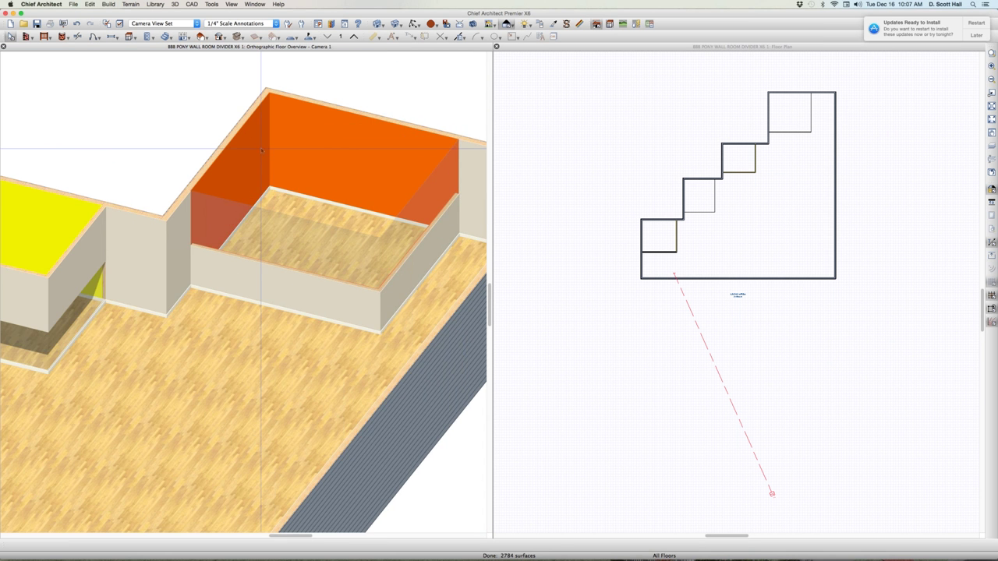
scroll(261, 147, "down", 1)
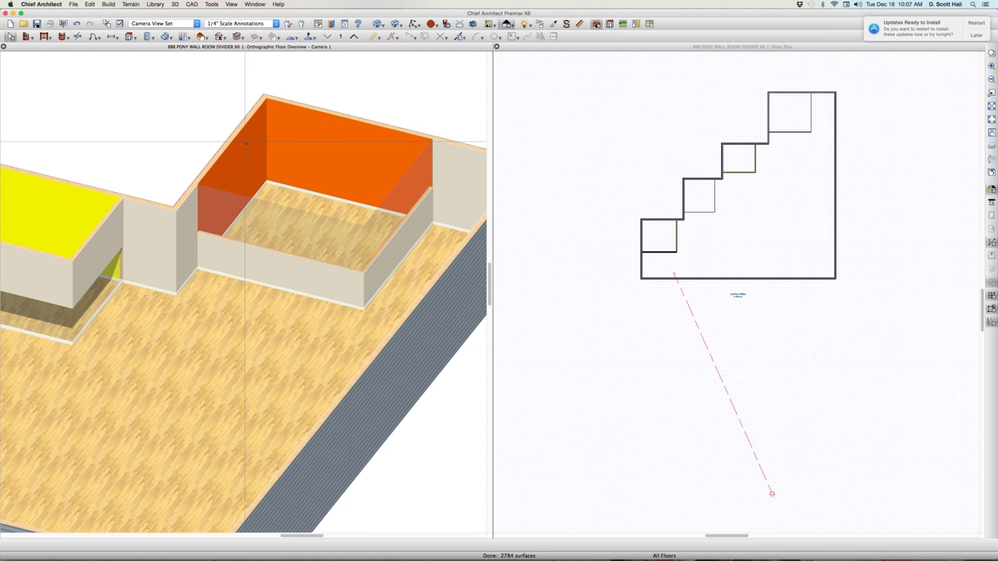
scroll(350, 180, "down", 1)
scroll(323, 233, "up", 2)
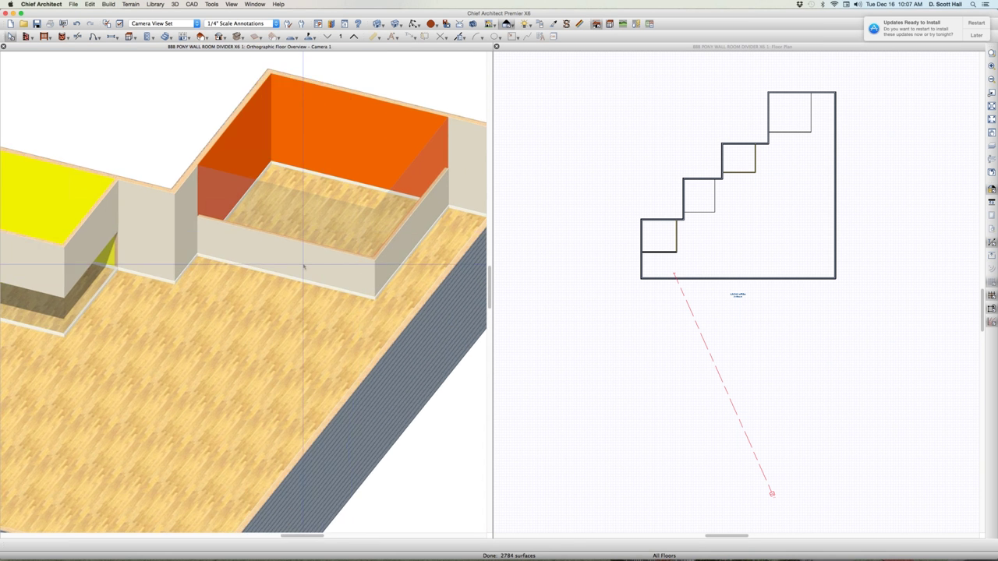
left_click(324, 233)
scroll(324, 232, "up", 3)
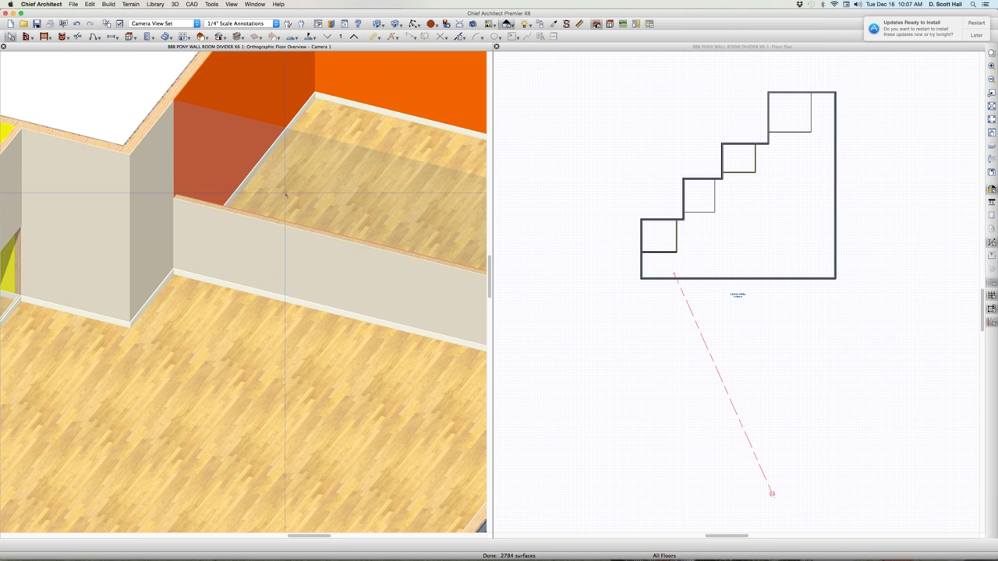
left_click(310, 163)
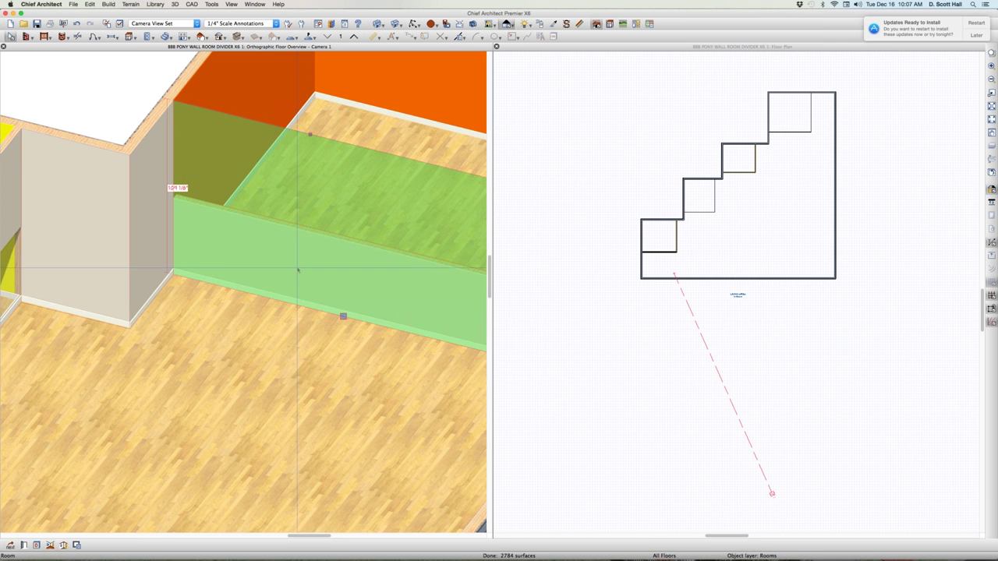
scroll(297, 270, "down", 3)
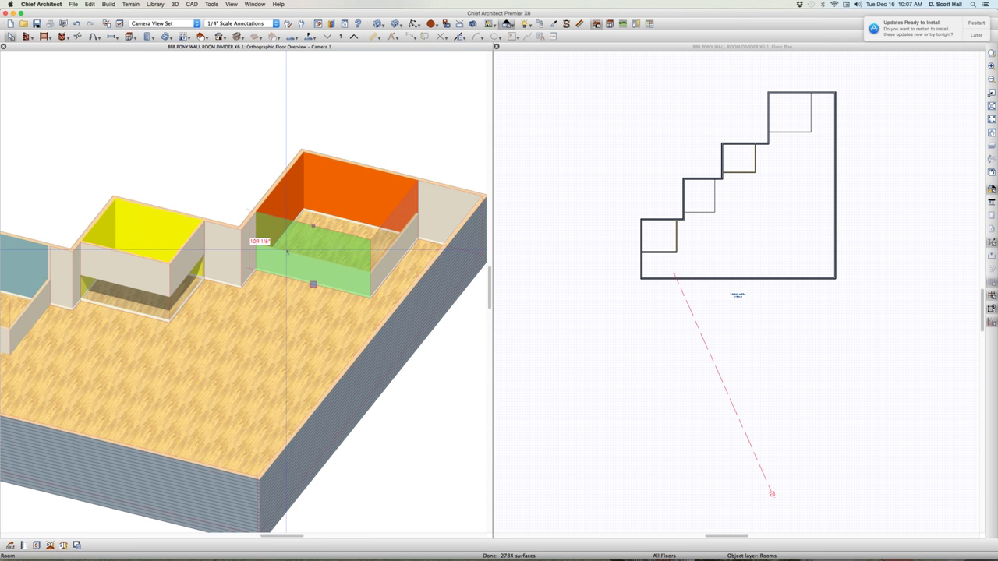
Step: Raise the top elevation of the lower glass section on the yellow room's two pony wall dividers
scroll(106, 276, "up", 3)
left_click(196, 280)
key("Escape")
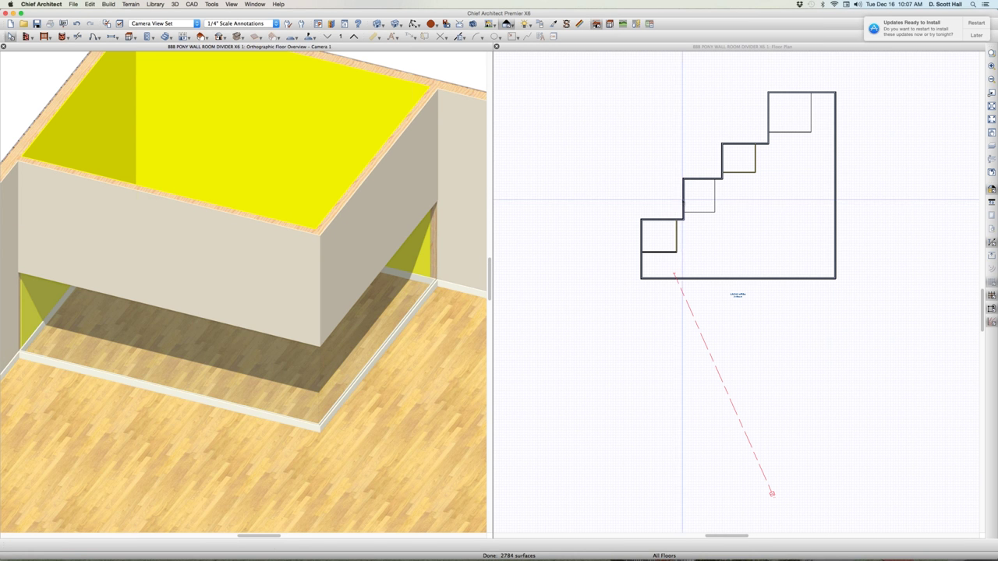
left_click(682, 198)
scroll(785, 173, "up", 2)
key("Escape")
left_click(742, 164)
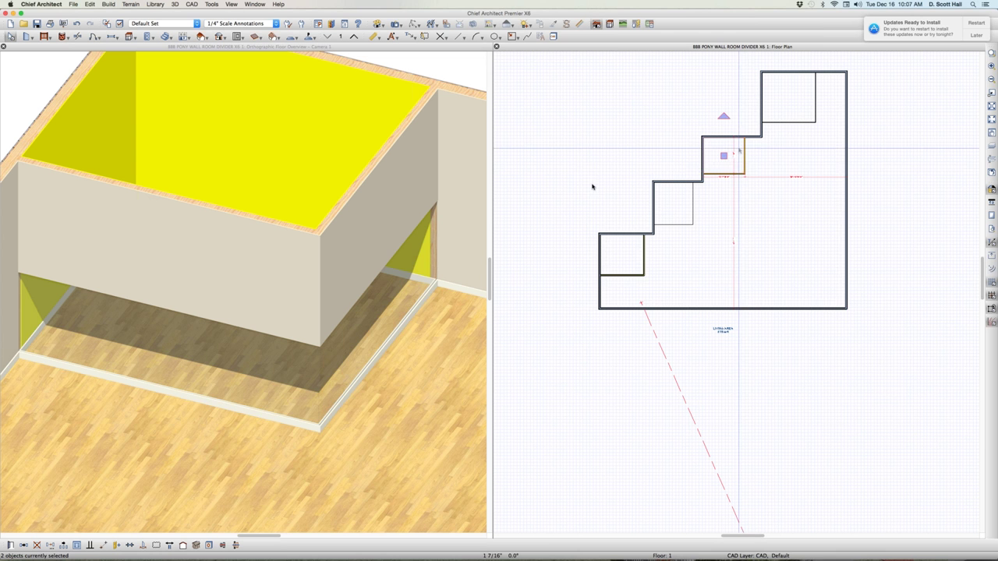
key("super+e")
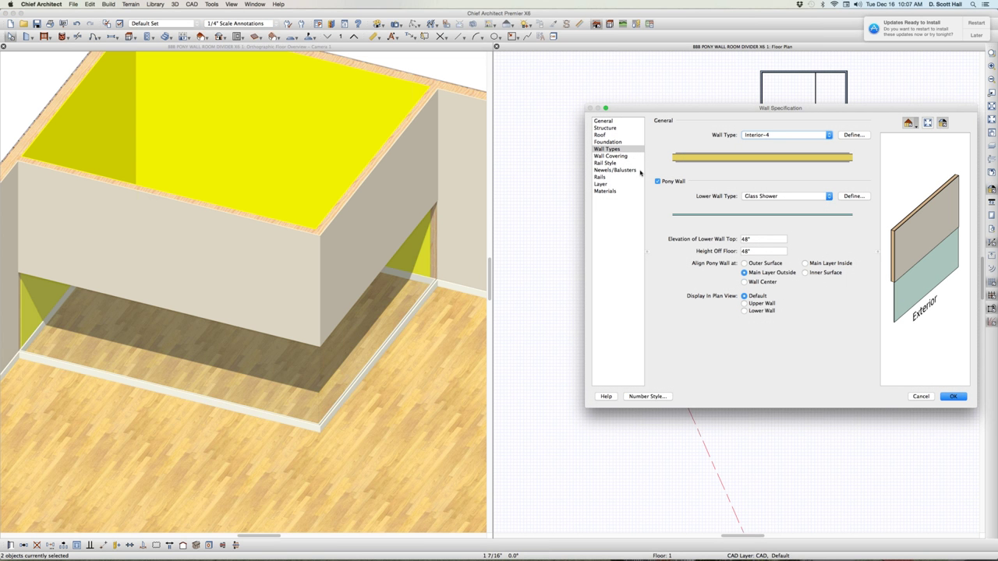
key("Tab")
key("Return")
key("Escape")
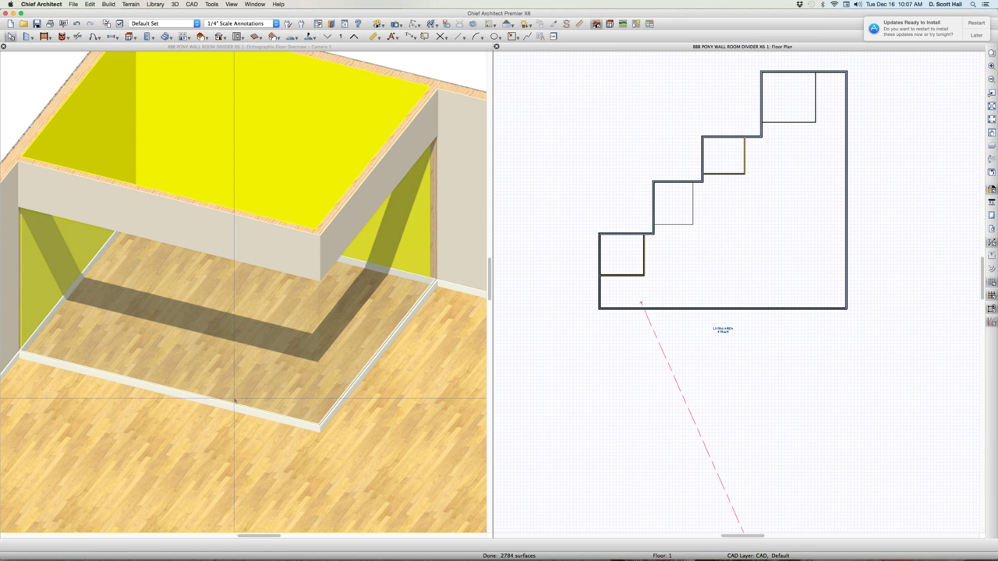
Step: Place a hinged door in the yellow room's front glass wall and apply the wall's glass material to the door
left_click(218, 383)
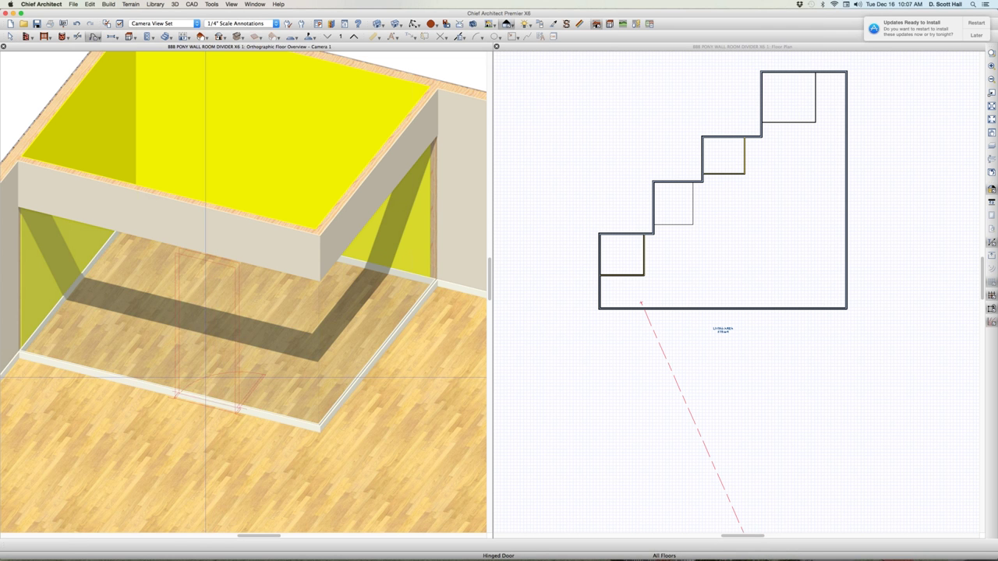
left_click(205, 378)
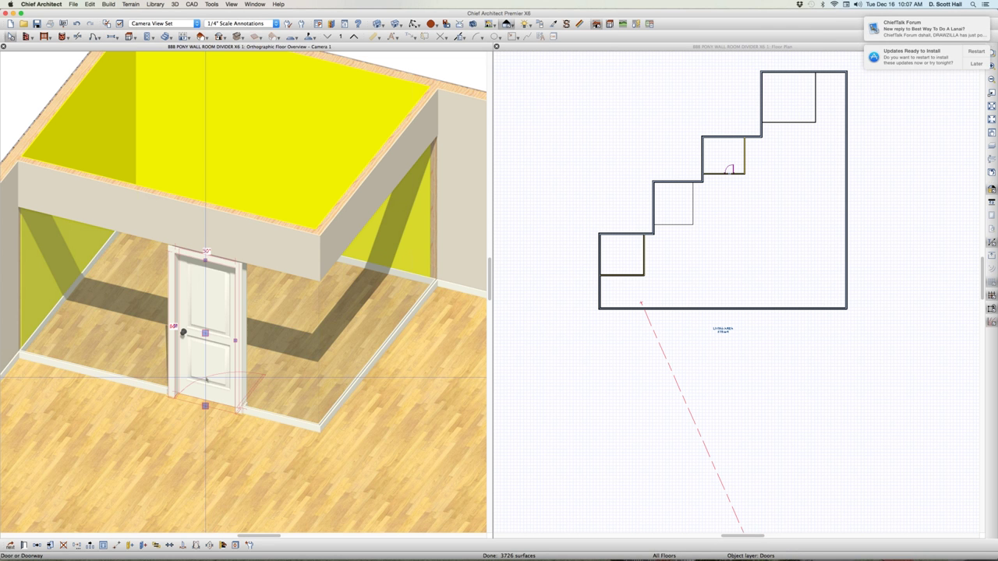
key("e")
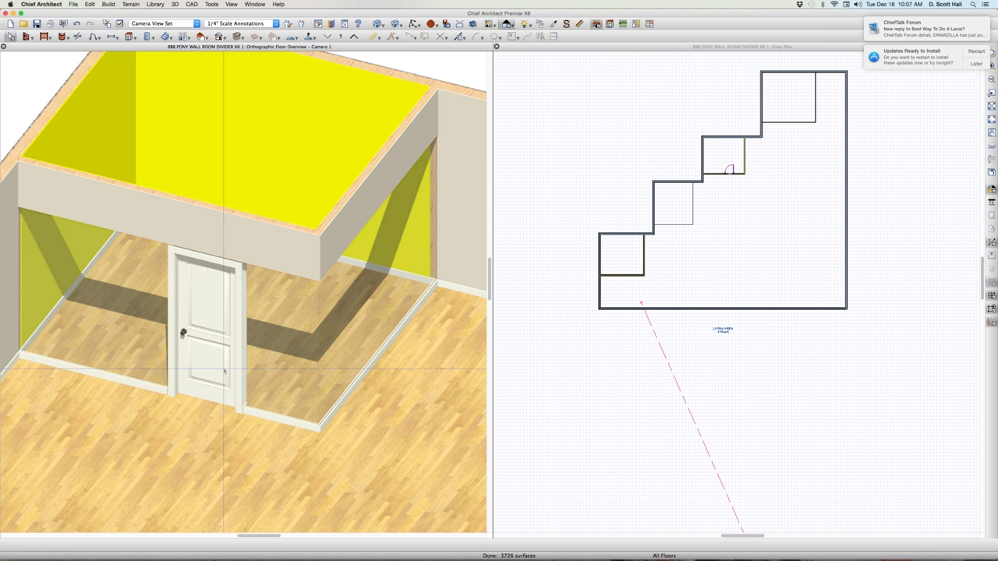
left_click(270, 372)
left_click(207, 318)
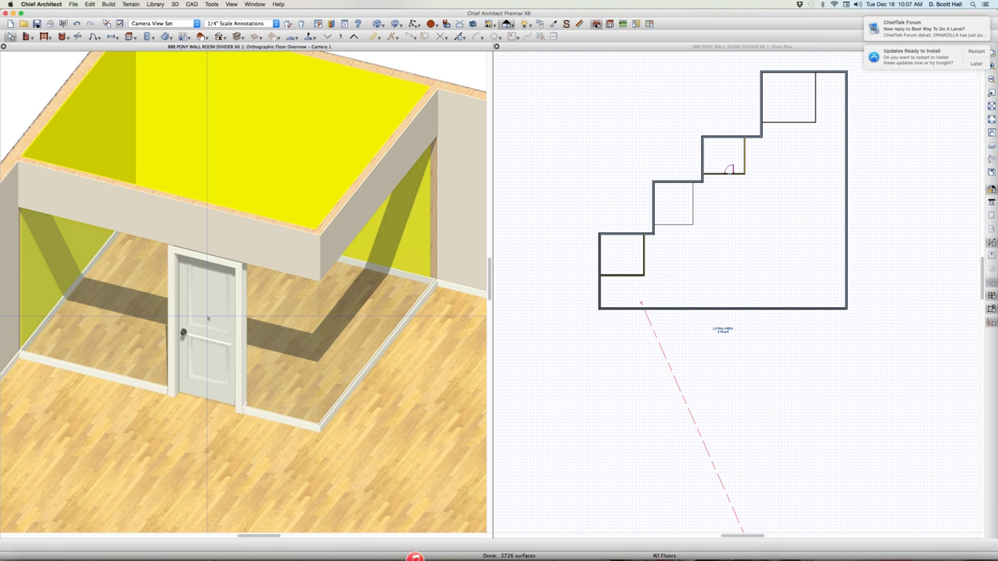
Step: Examine how the glass divider walls of the yellow and orange rooms join the adjoining walls in the 3D overview
scroll(184, 289, "down", 2)
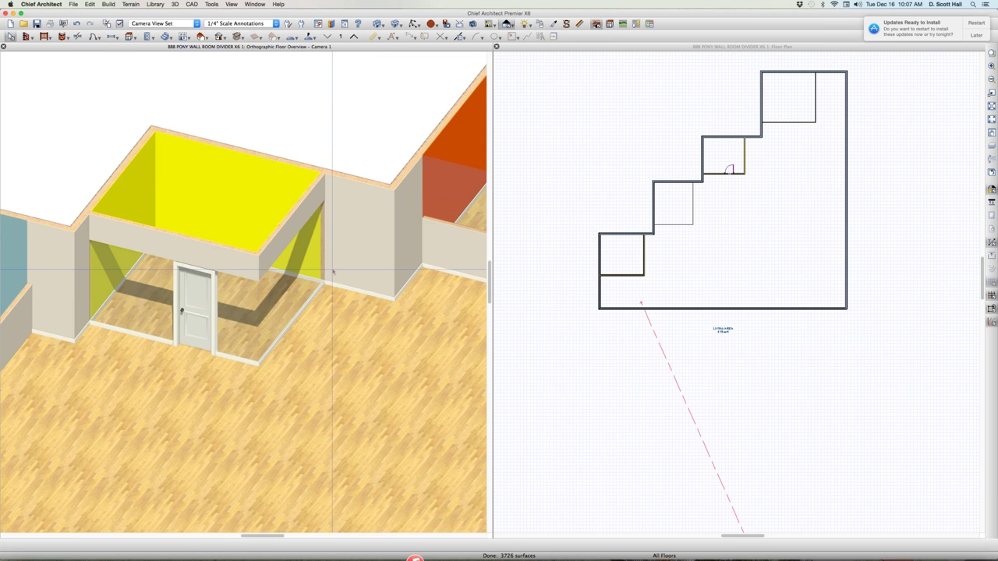
scroll(321, 275, "up", 6)
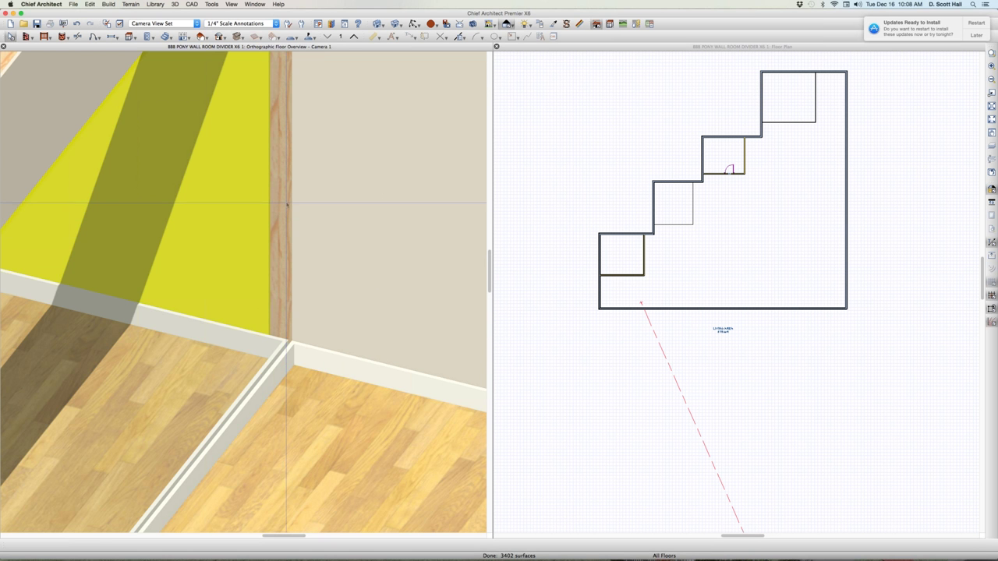
scroll(287, 205, "down", 3)
left_click(258, 258)
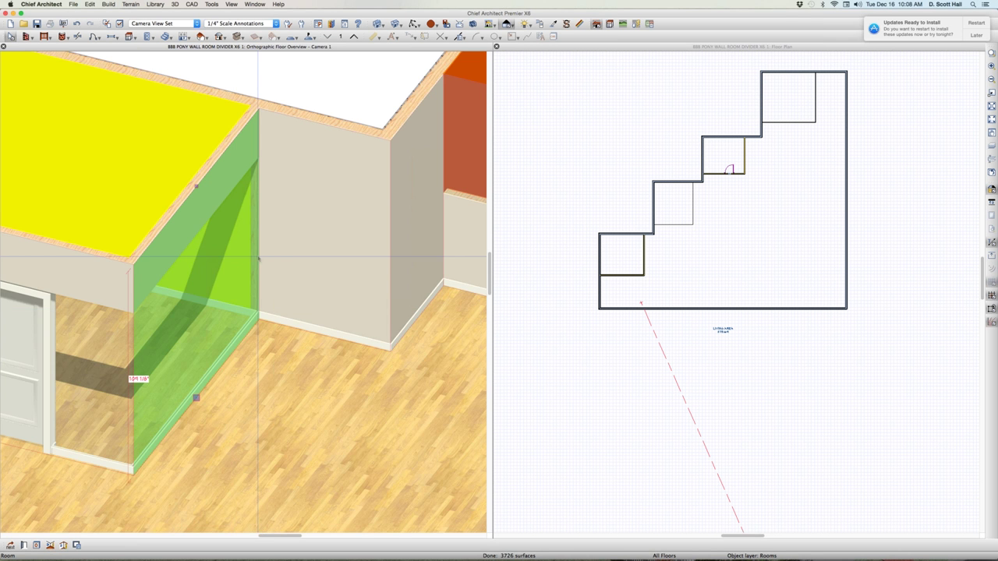
scroll(143, 265, "down", 5)
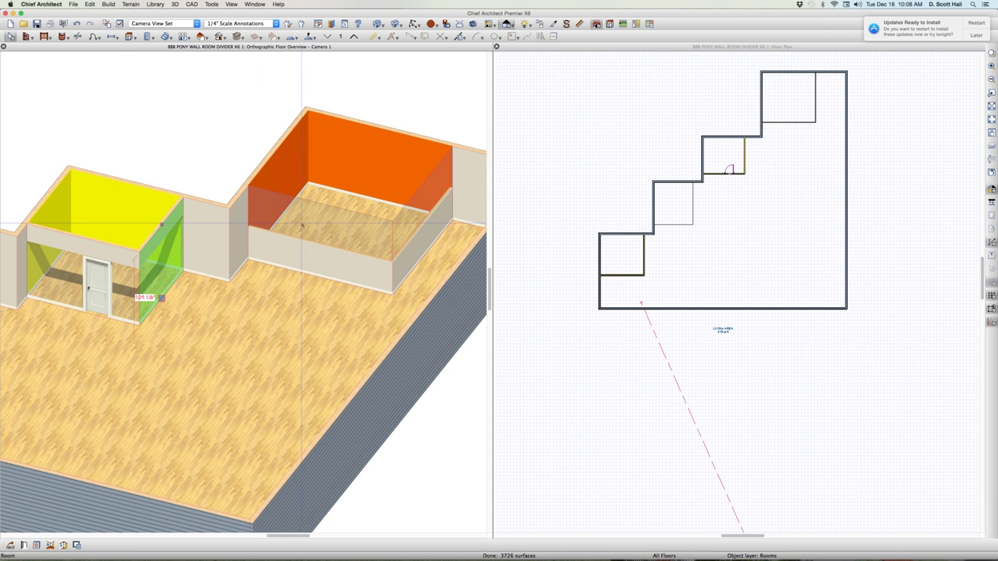
key("Escape")
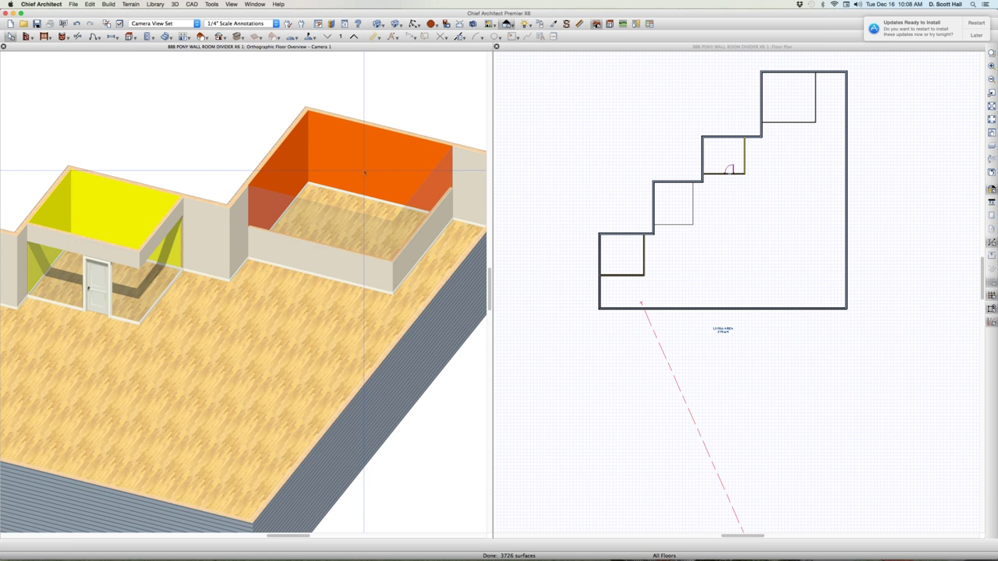
scroll(452, 188, "up", 5)
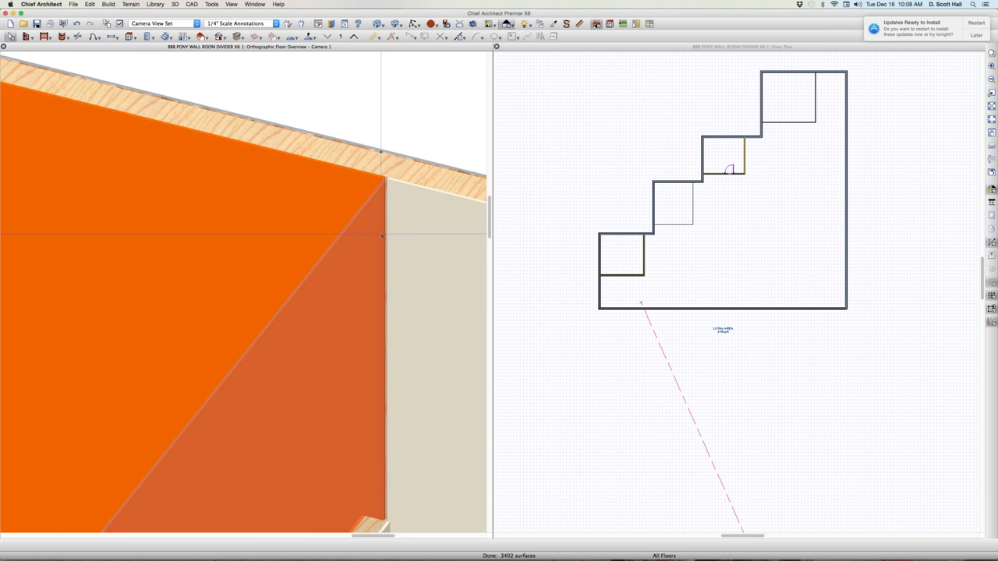
scroll(382, 235, "up", 3)
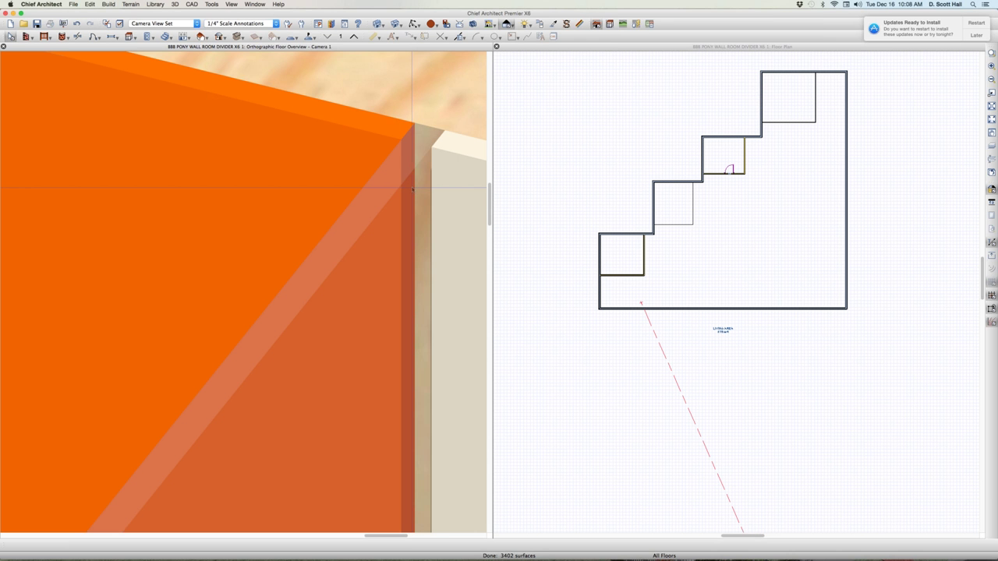
scroll(418, 196, "down", 4)
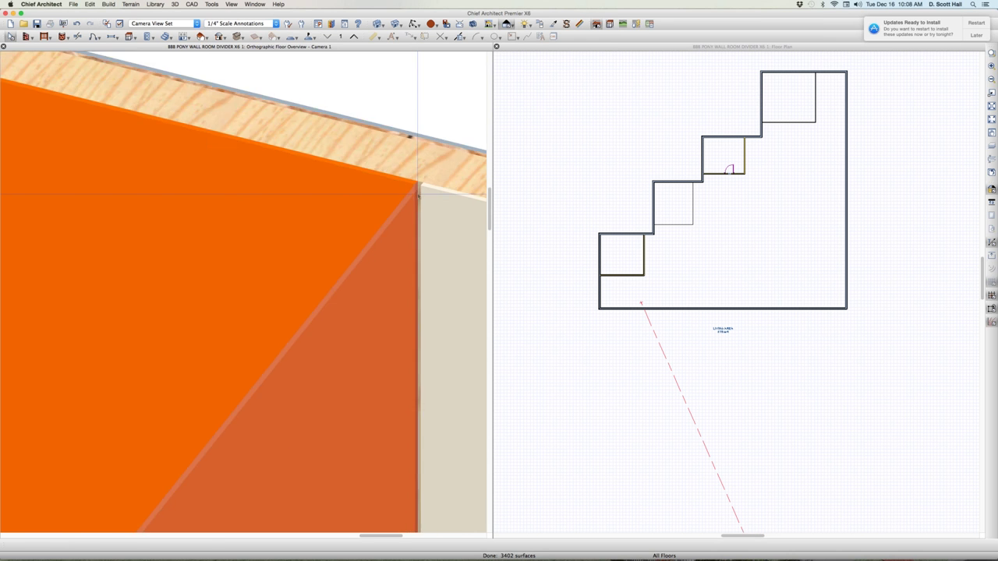
scroll(419, 196, "down", 3)
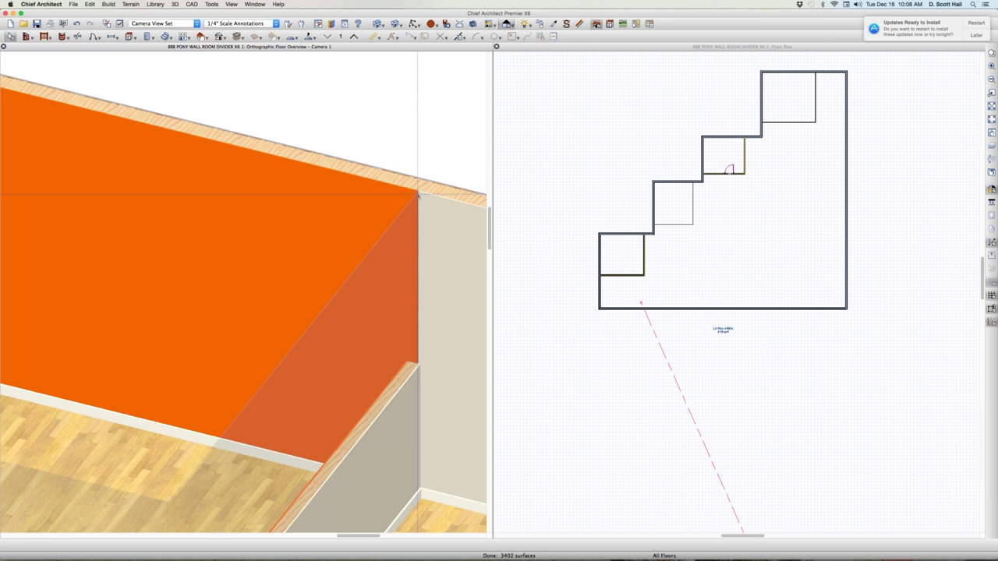
scroll(383, 200, "down", 5)
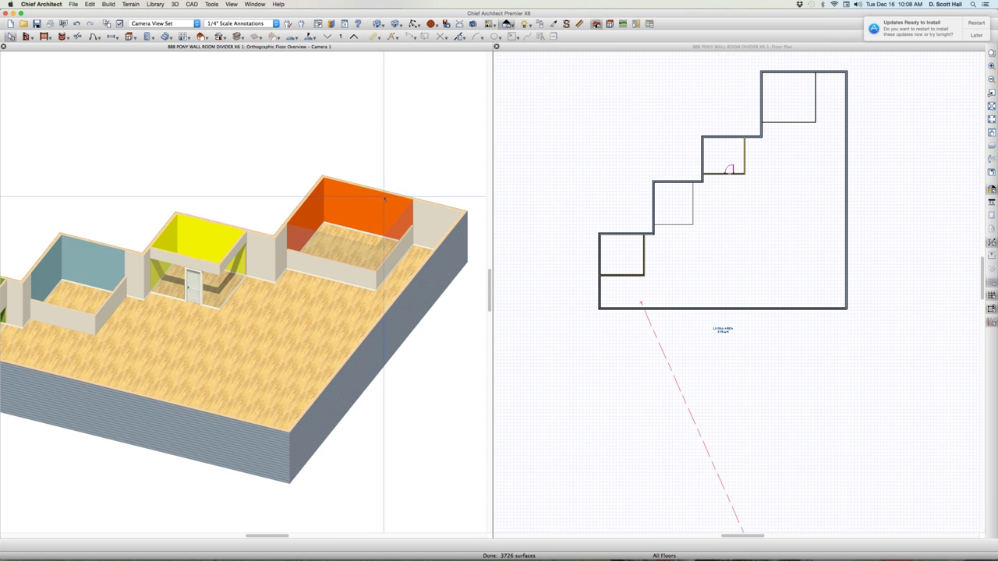
scroll(167, 261, "up", 5)
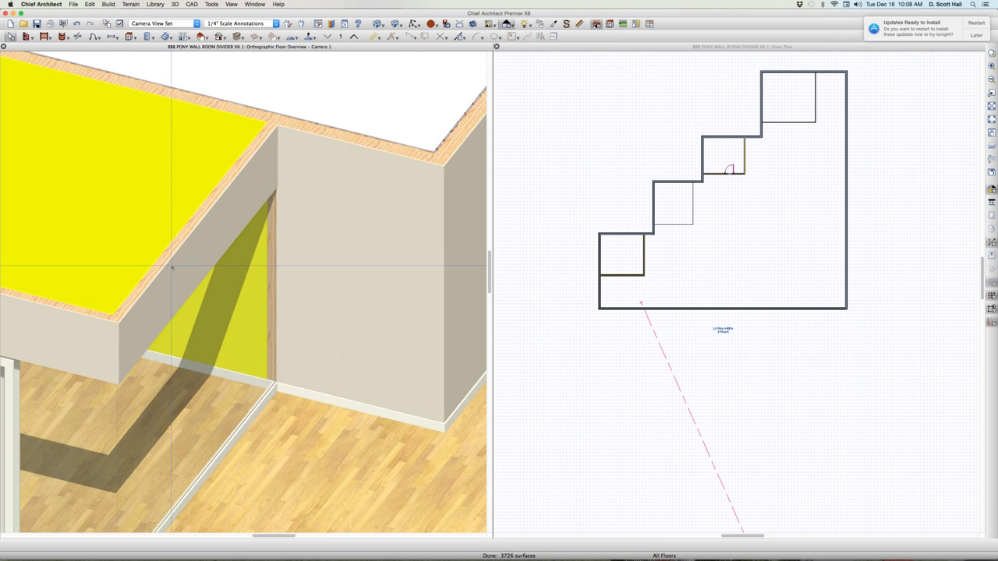
scroll(173, 267, "up", 3)
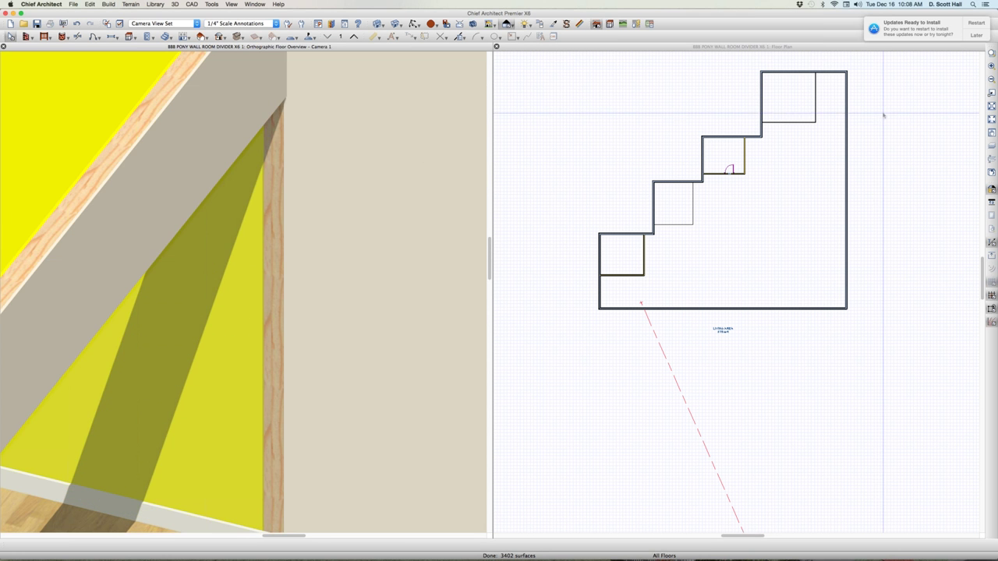
Step: Edit the wall layer intersection where the yellow room's side pony wall meets the exterior wall, covering the exposed framing with the finish layer
left_click(819, 118)
scroll(819, 119, "up", 5)
scroll(619, 163, "up", 4)
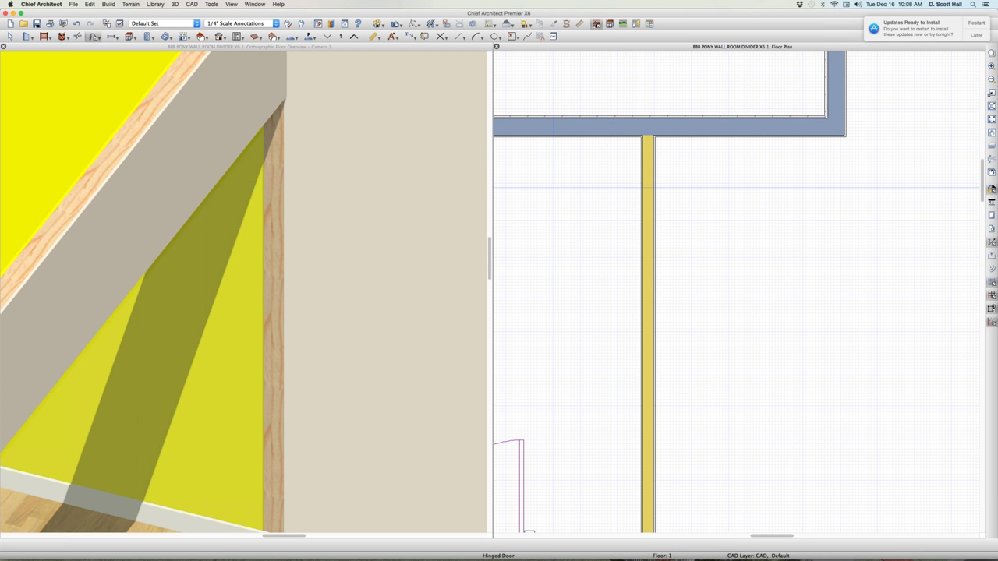
left_click(643, 156)
scroll(645, 128, "up", 4)
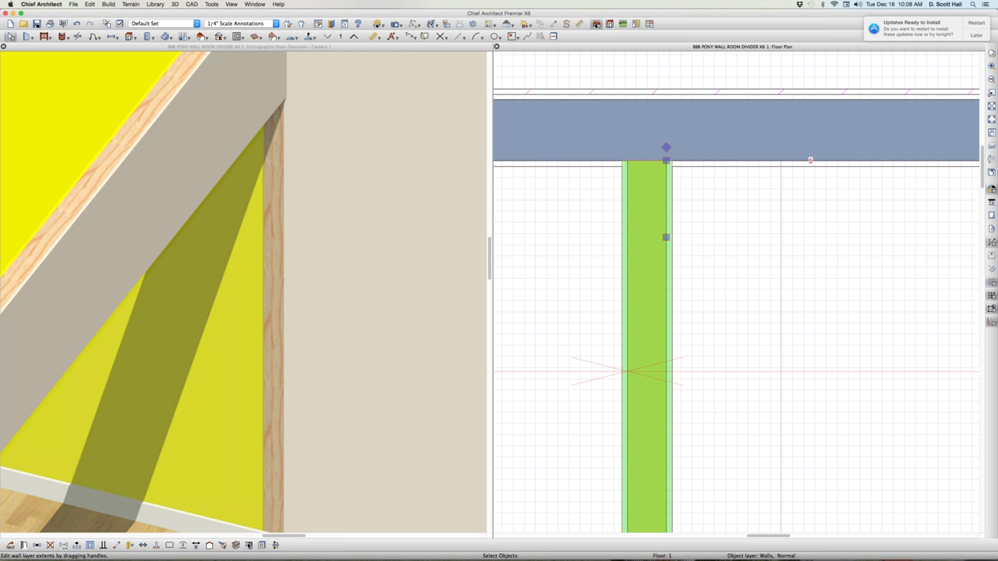
left_click(249, 545)
scroll(686, 165, "up", 3)
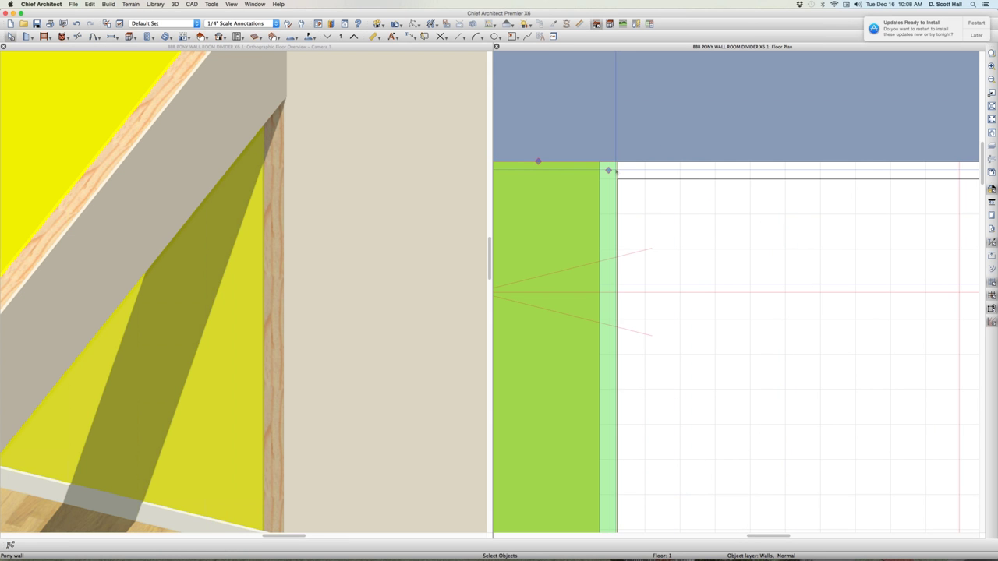
left_click_drag(609, 171, 570, 187)
scroll(611, 183, "down", 3)
scroll(600, 213, "down", 4)
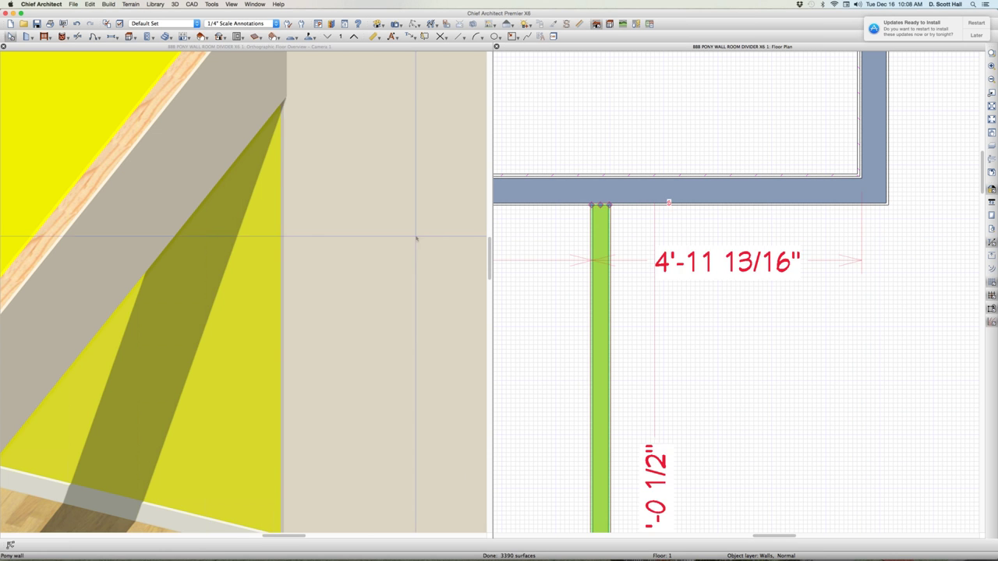
scroll(415, 239, "down", 5)
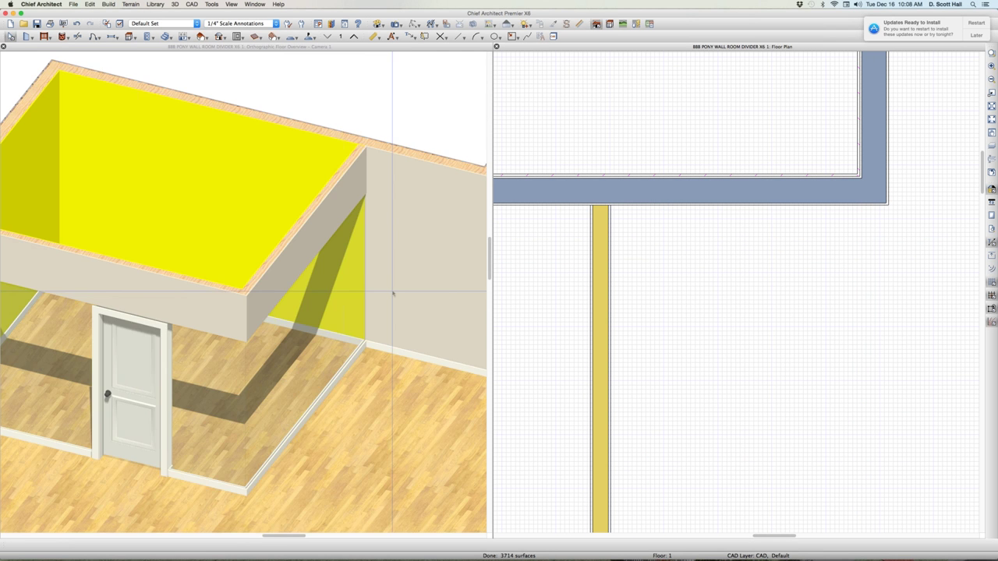
scroll(393, 293, "down", 3)
scroll(388, 293, "up", 6)
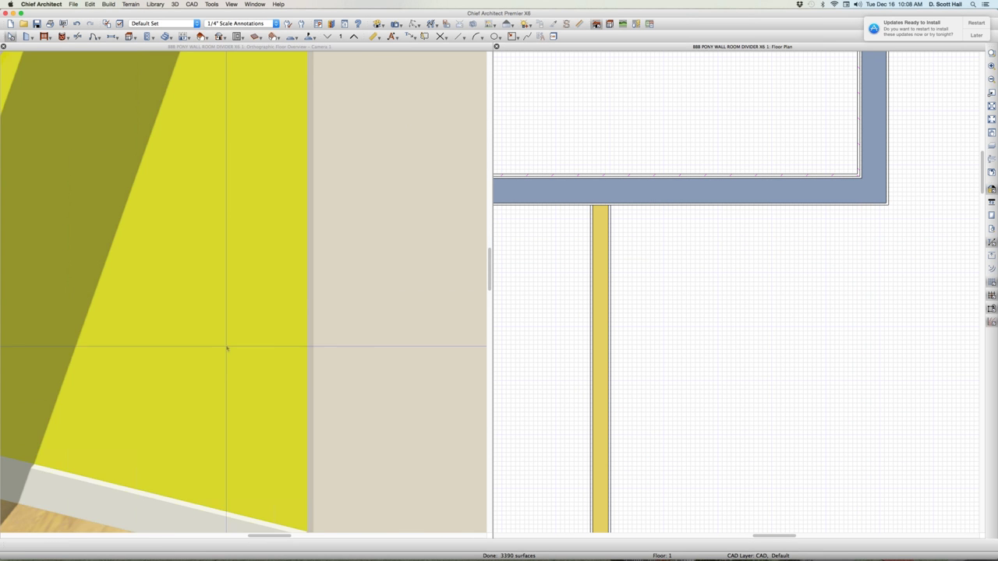
scroll(227, 348, "down", 5)
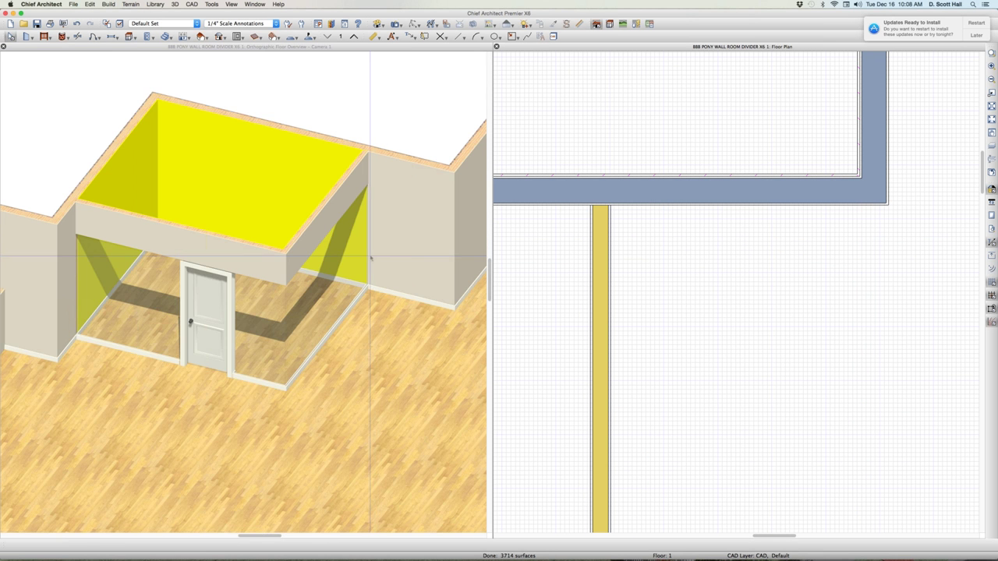
scroll(112, 293, "up", 1)
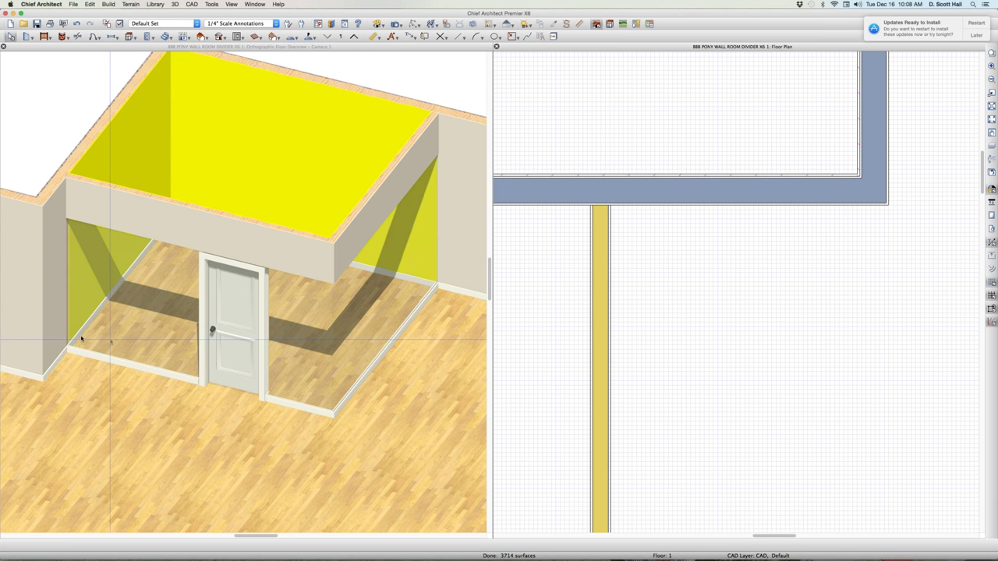
key("Tab")
left_click(251, 189)
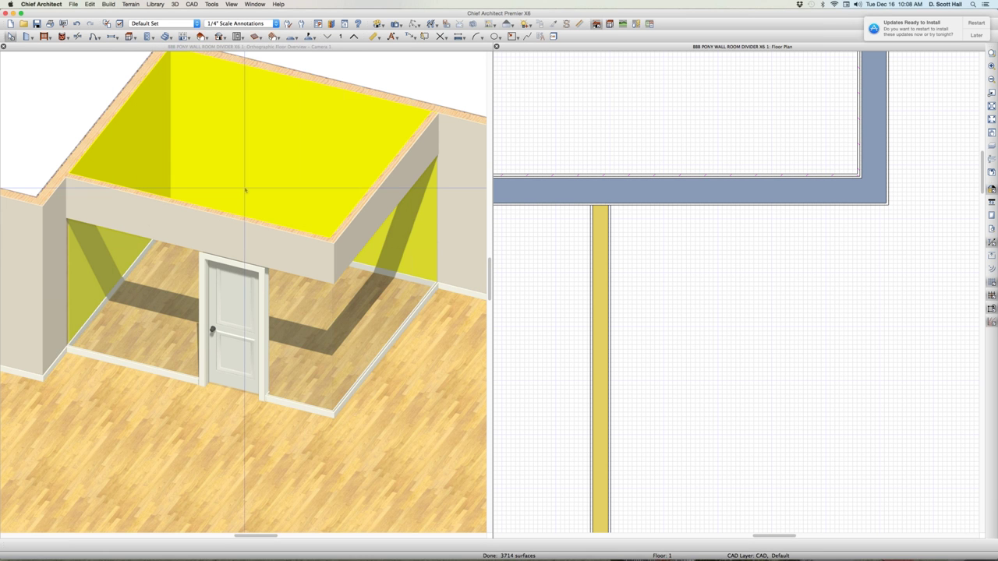
left_click(282, 307)
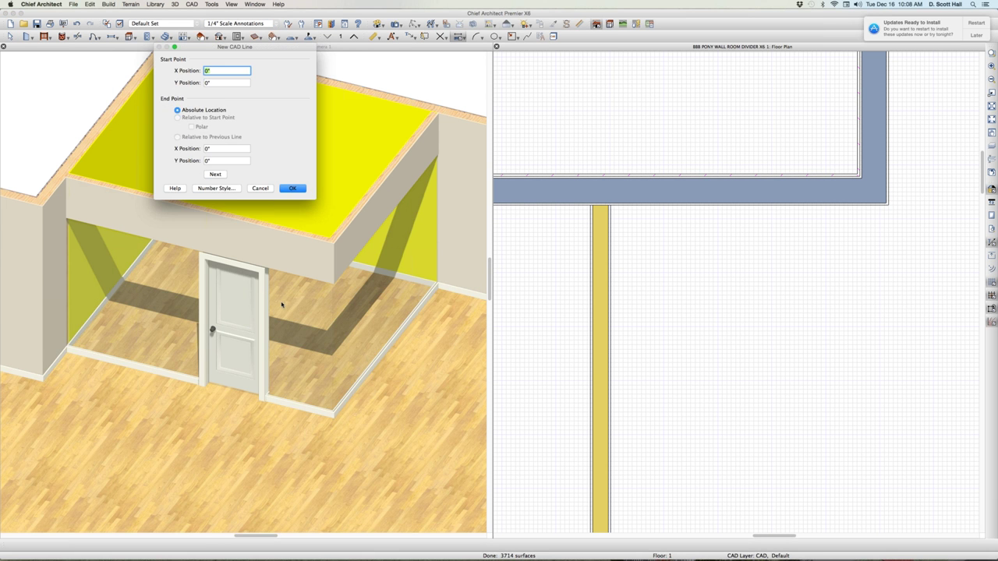
left_click(259, 188)
left_click(218, 272)
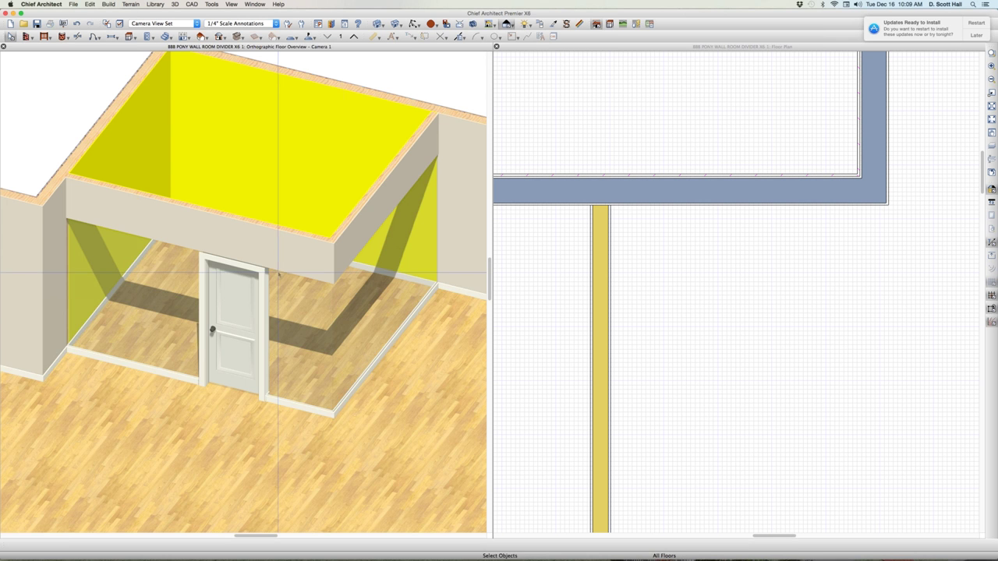
Step: Examine in the 3D overview how both ends of the yellow room's glass dividers meet the adjoining walls
middle_click_drag(279, 294, 249, 284)
scroll(225, 264, "down", 5)
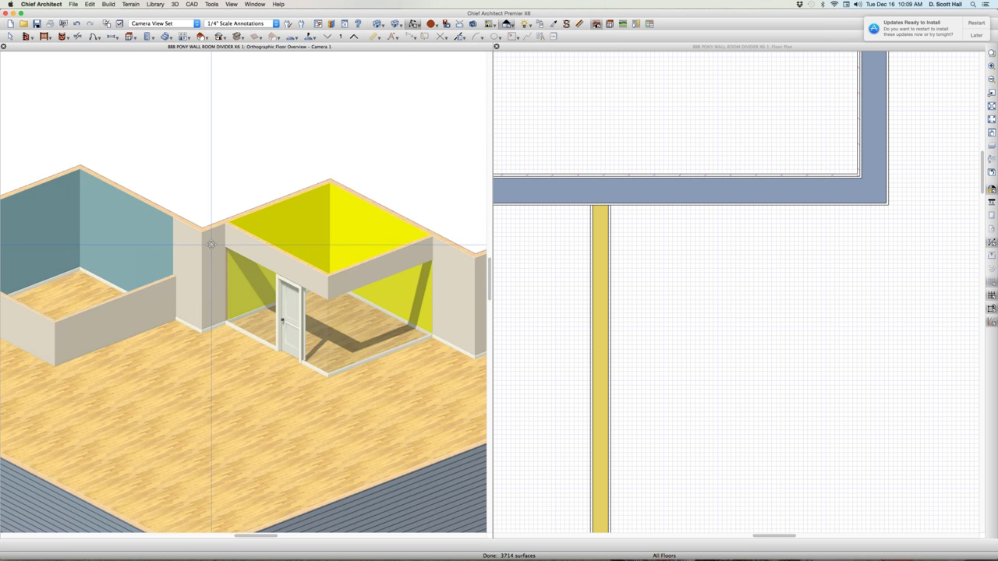
scroll(335, 312, "up", 3)
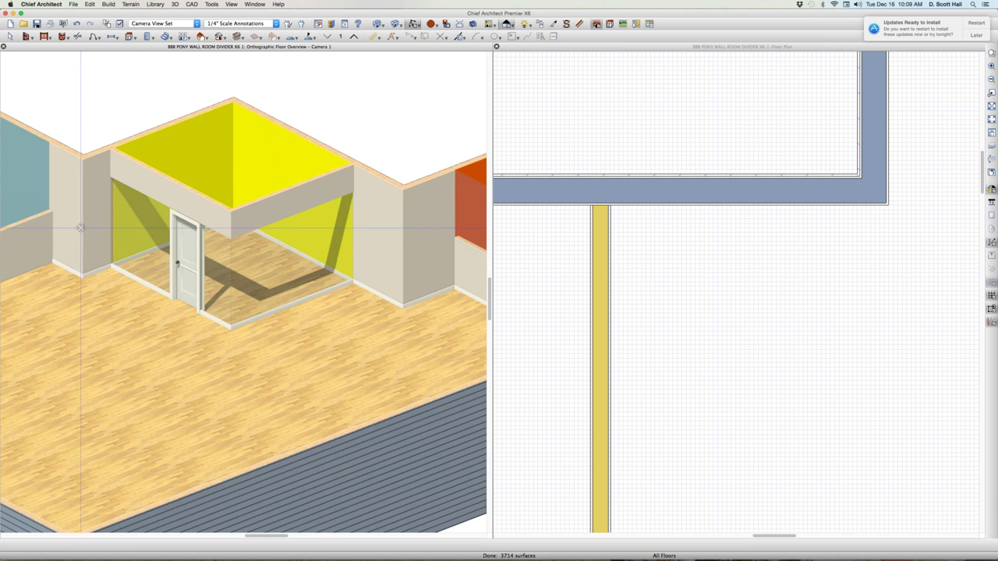
scroll(81, 228, "up", 6)
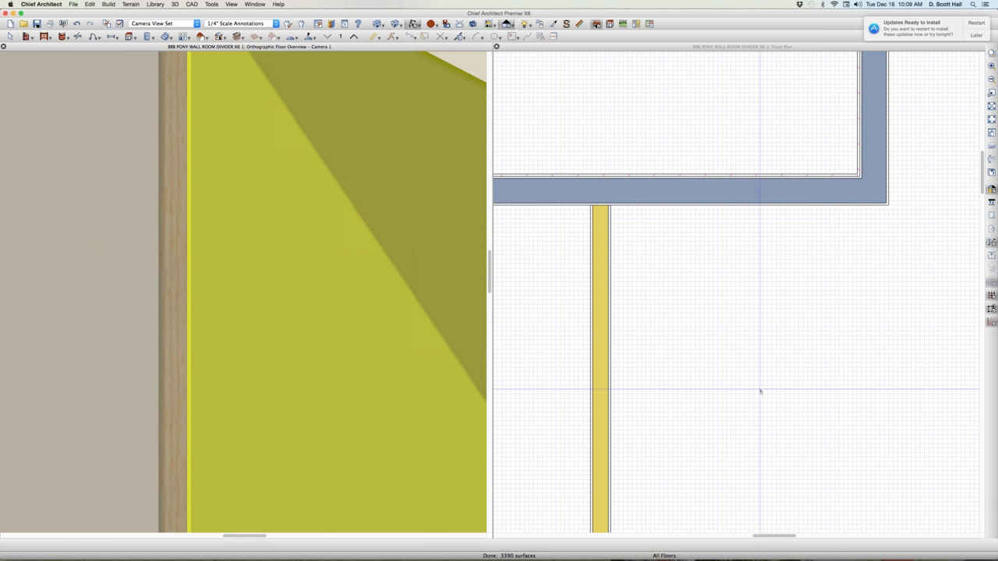
left_click(597, 237)
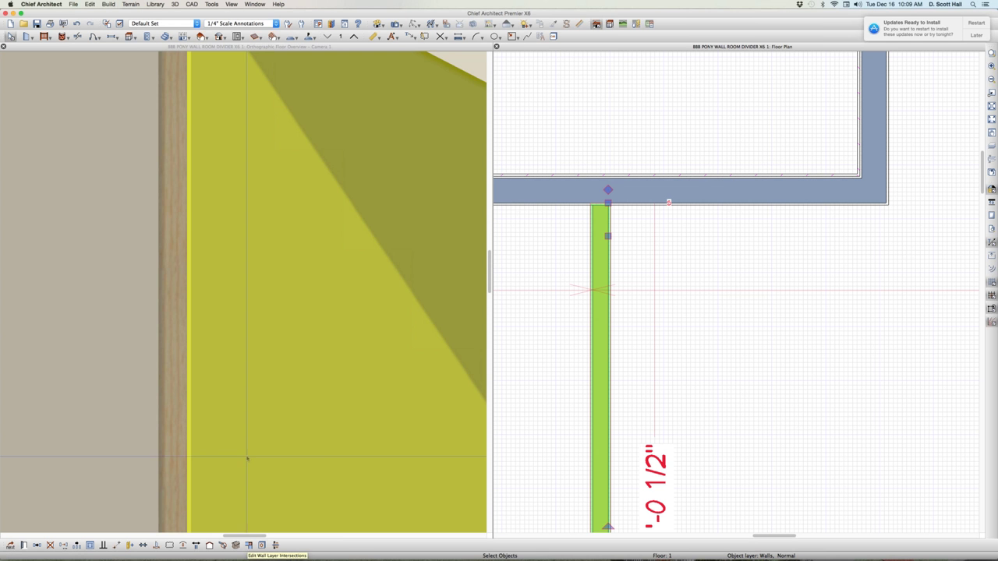
scroll(228, 281, "down", 8)
left_click(200, 302)
scroll(199, 303, "up", 5)
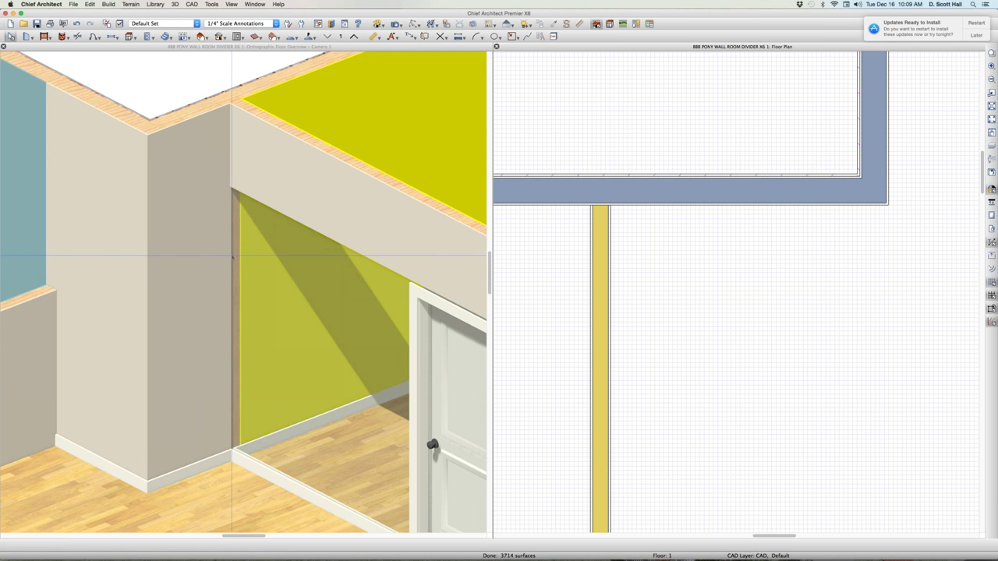
scroll(238, 251, "down", 4)
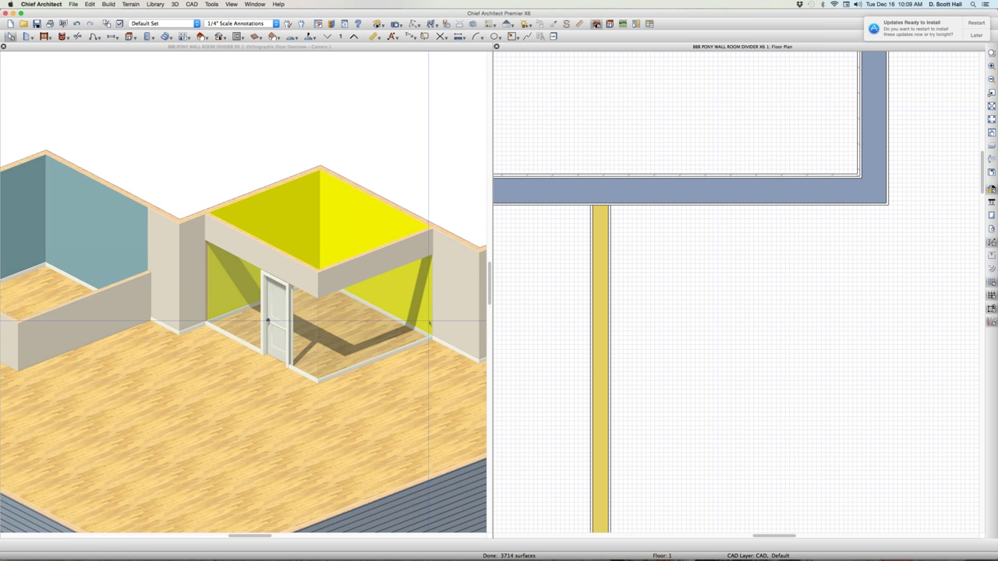
scroll(429, 320, "up", 3)
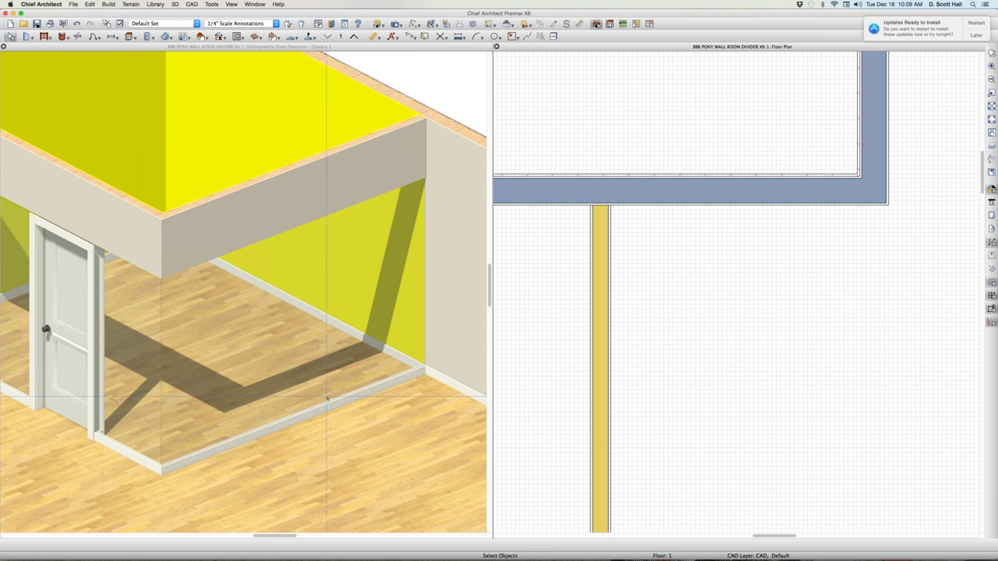
scroll(327, 398, "down", 5)
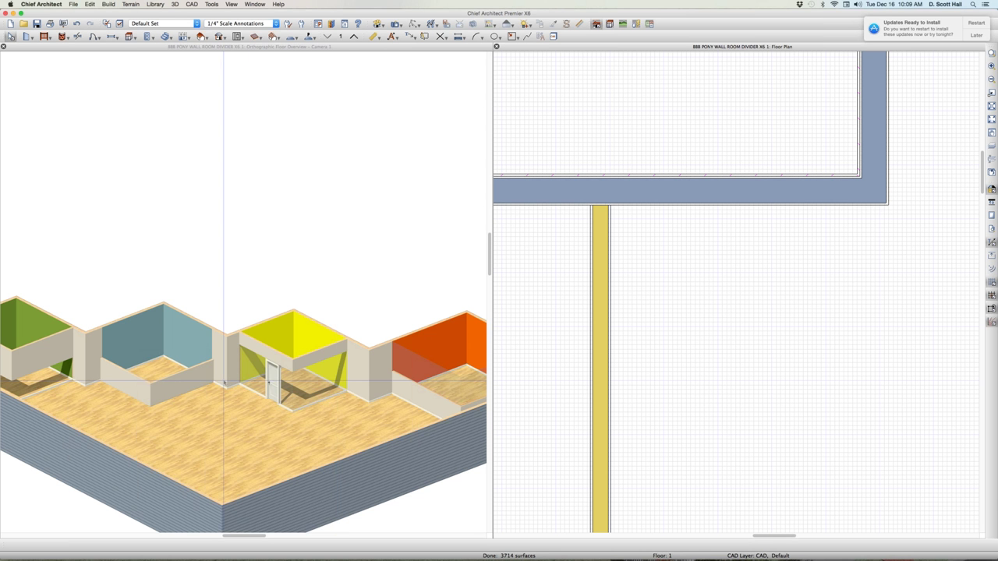
scroll(224, 381, "up", 3)
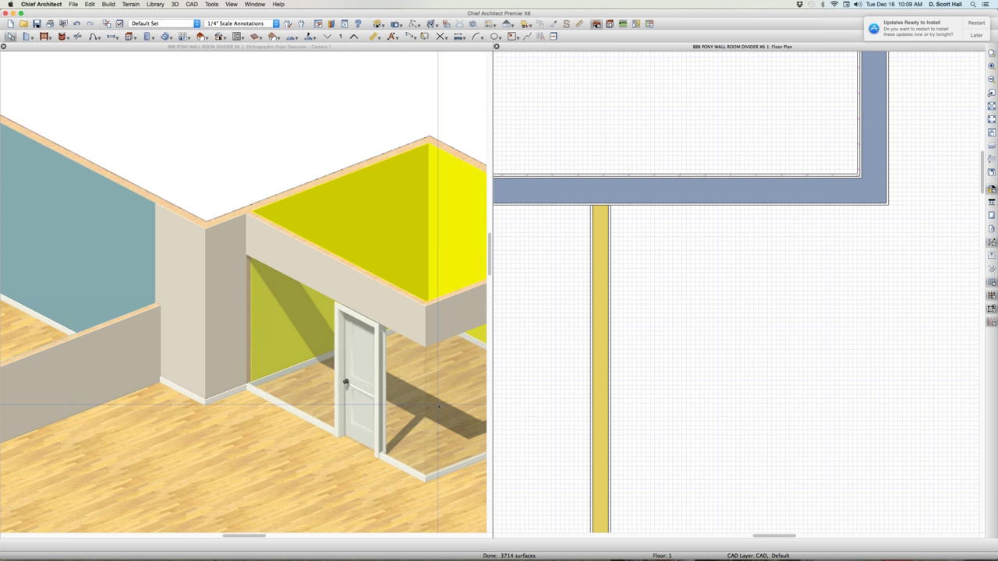
scroll(245, 382, "up", 4)
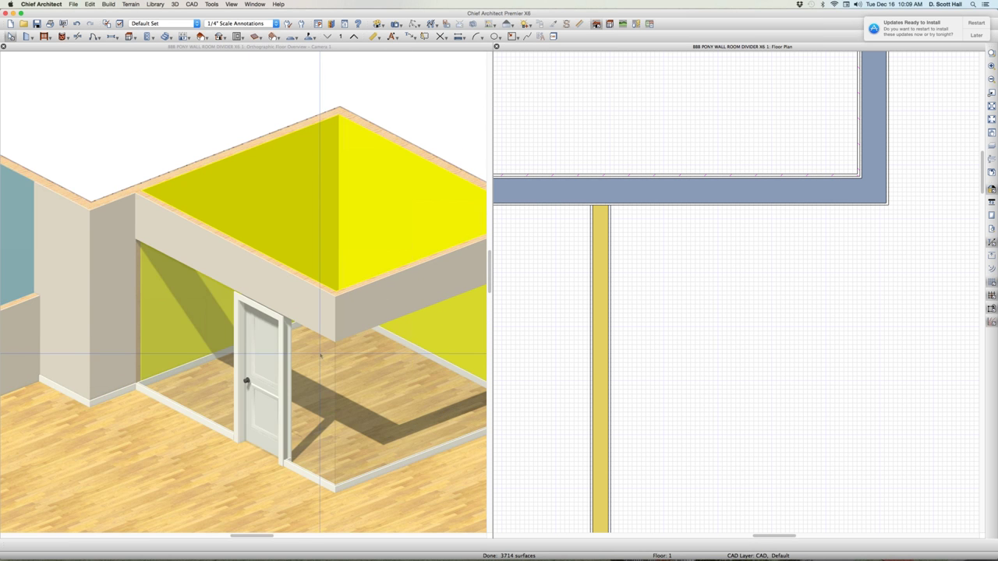
Step: Review the green, blue, yellow and orange divider rooms in the 3D overview and the whole layout in the floor plan
left_click(389, 281)
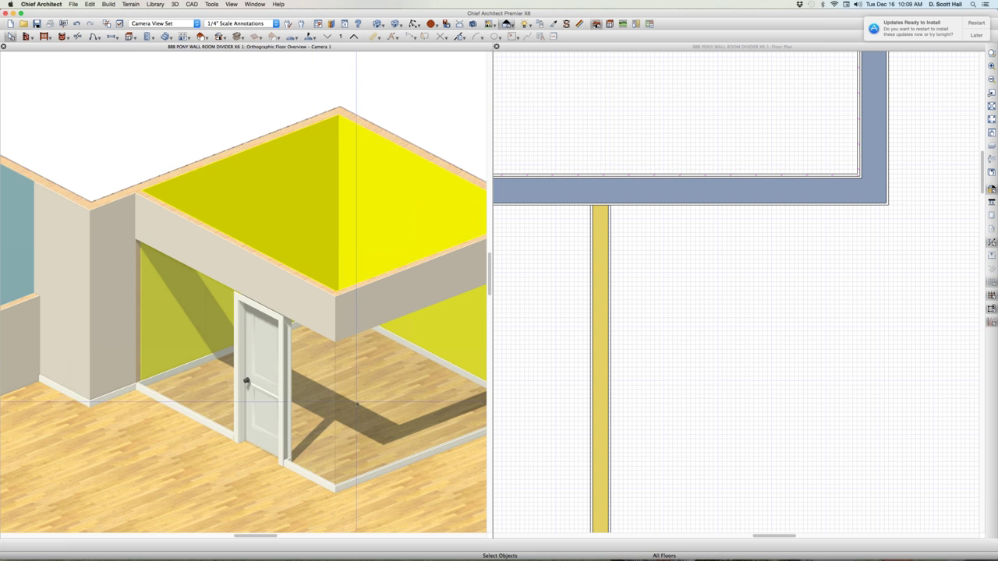
scroll(356, 403, "up", 3)
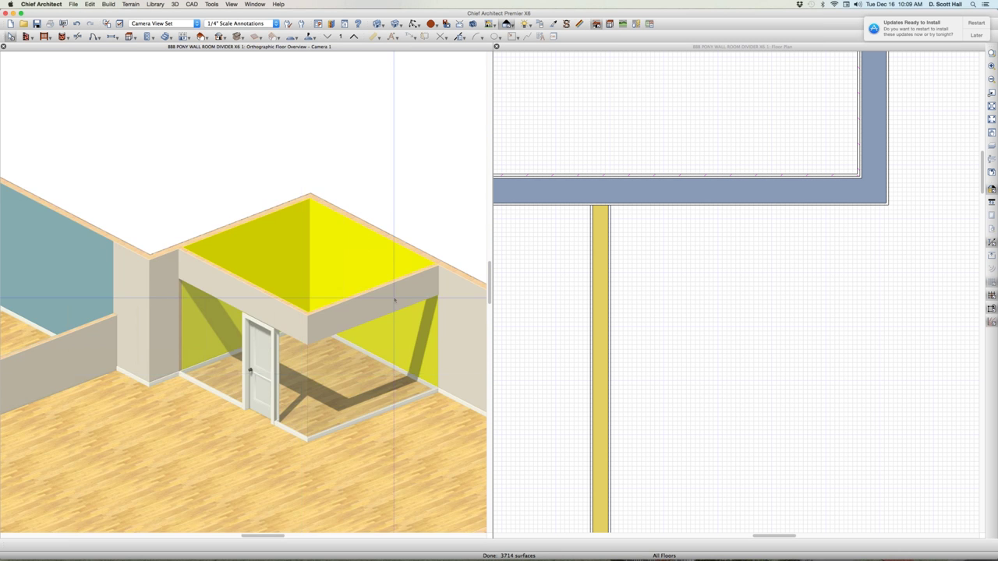
scroll(395, 299, "down", 5)
scroll(216, 308, "down", 3)
scroll(207, 312, "up", 6)
scroll(244, 318, "down", 5)
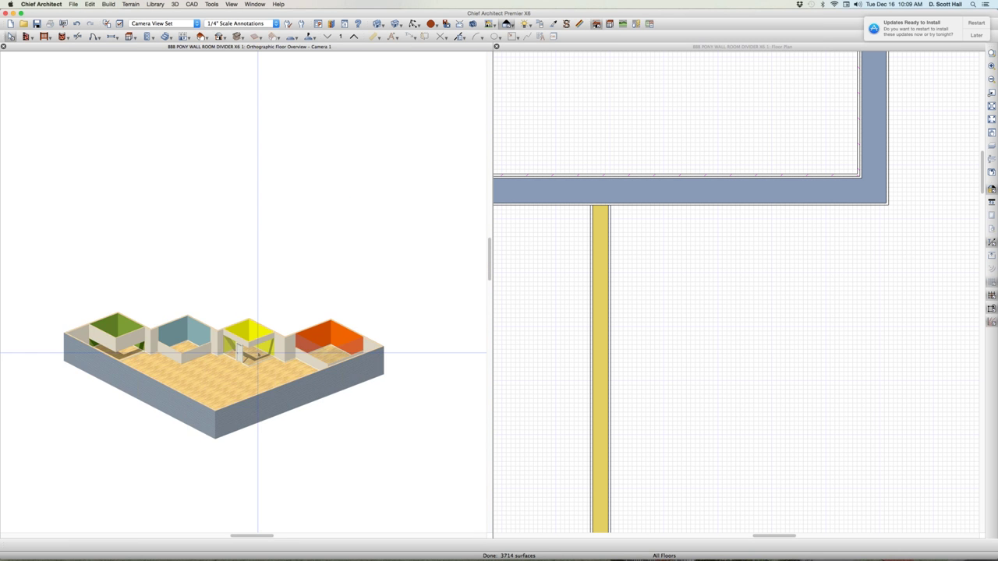
scroll(258, 352, "up", 3)
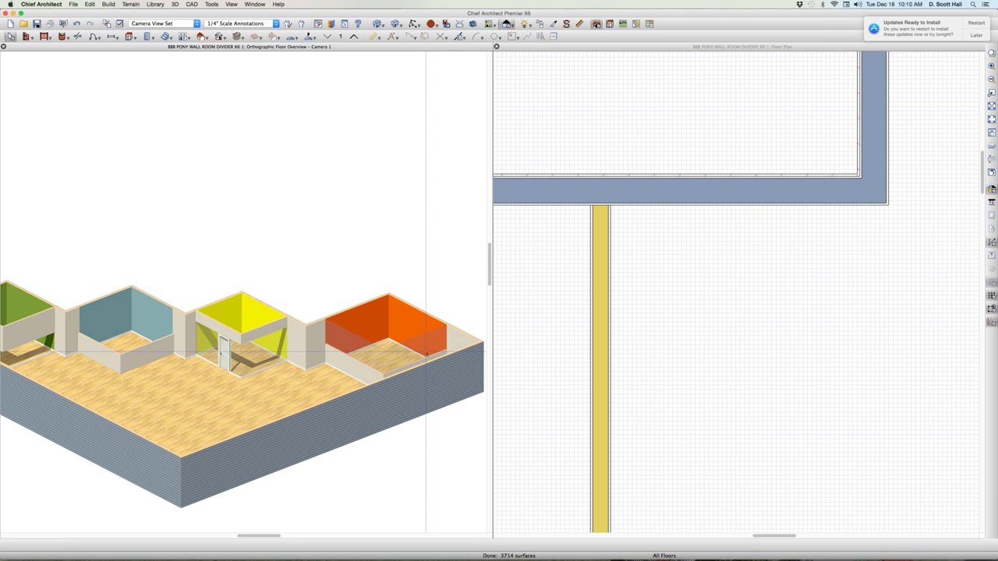
scroll(426, 352, "down", 2)
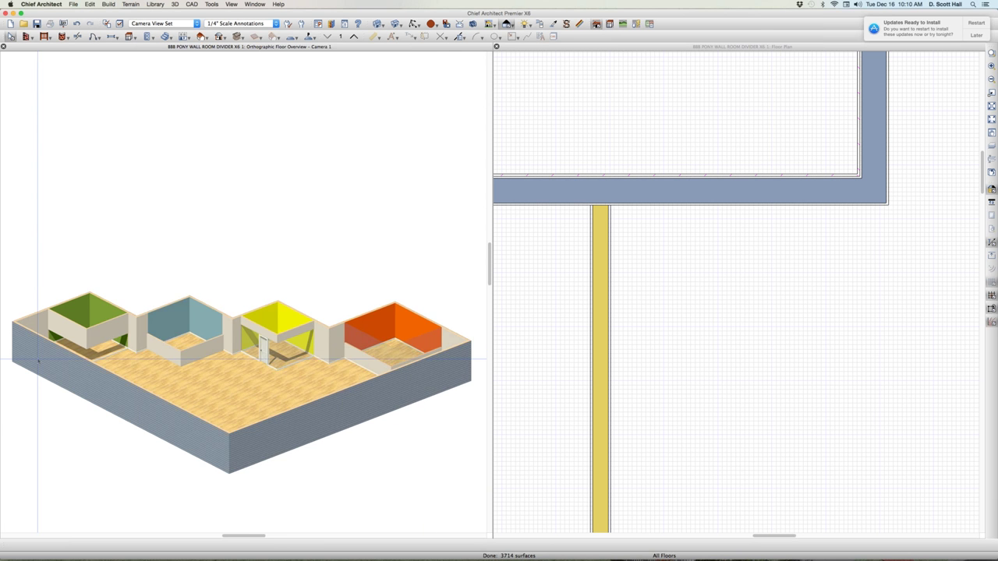
scroll(39, 352, "up", 3)
scroll(39, 352, "up", 1)
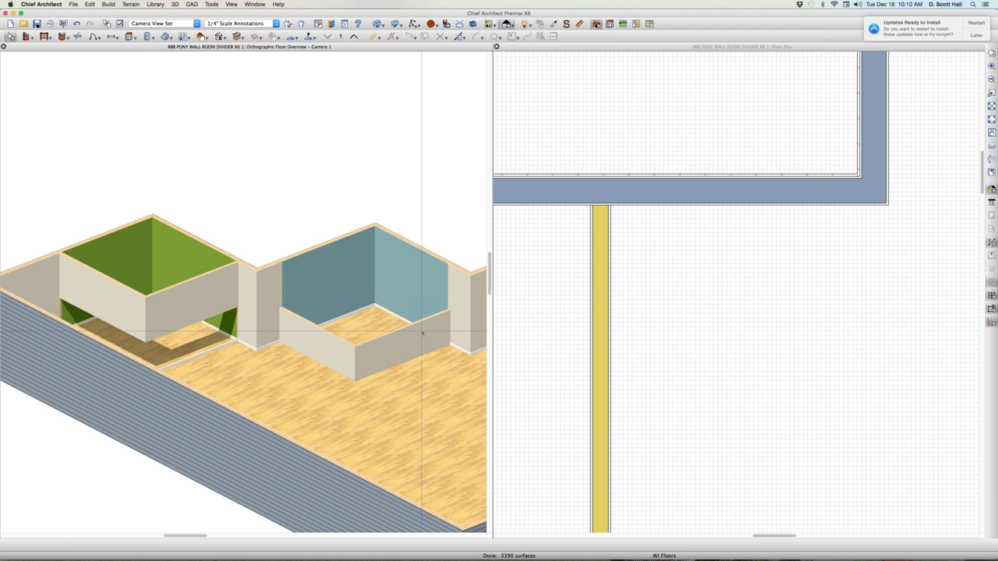
left_click(728, 312)
scroll(729, 327, "down", 5)
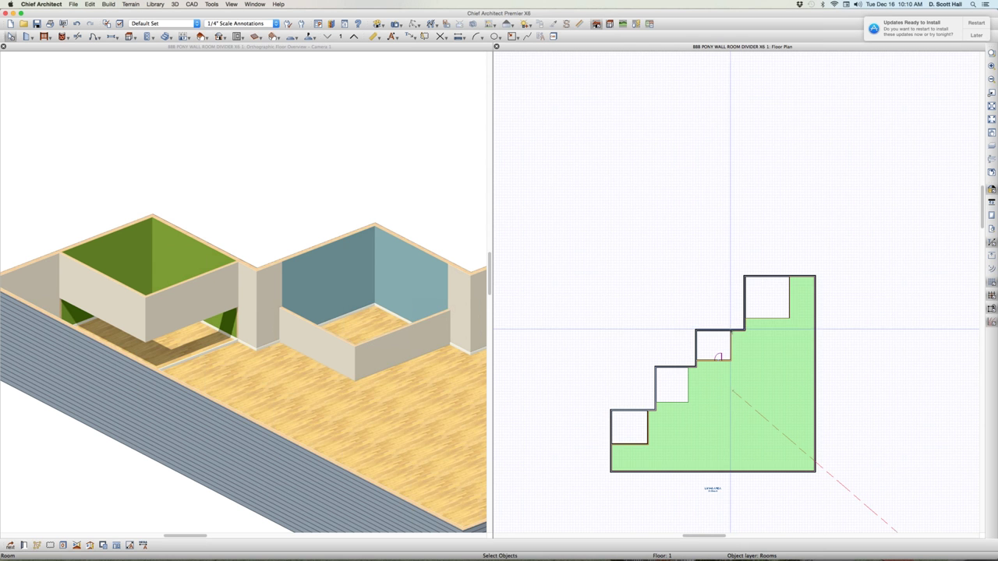
scroll(730, 329, "up", 3)
scroll(697, 393, "down", 3)
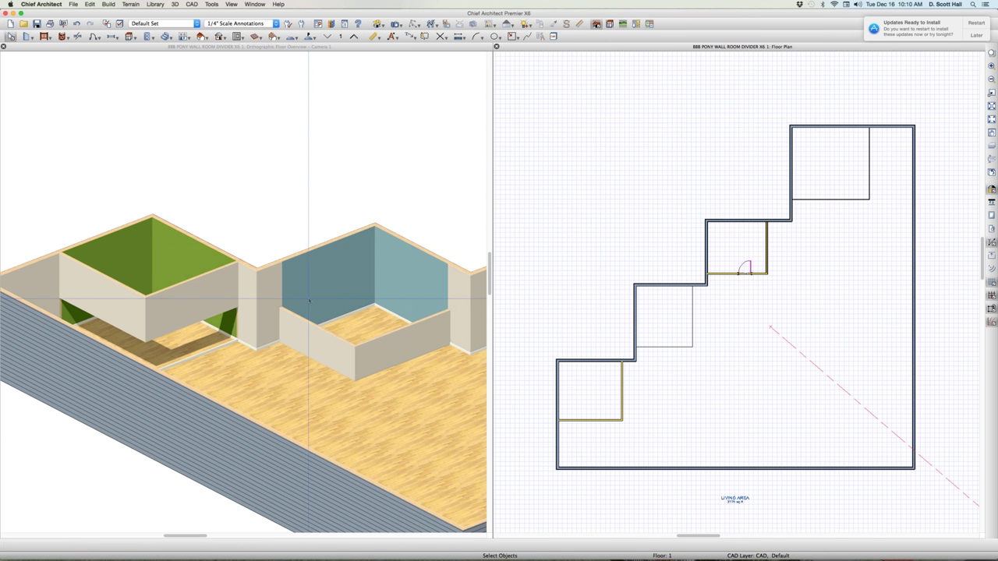
Step: Examine the blue room's low divider walls in the 3D overview, from the front and from the opposite side
left_click(329, 360)
scroll(343, 394, "up", 6)
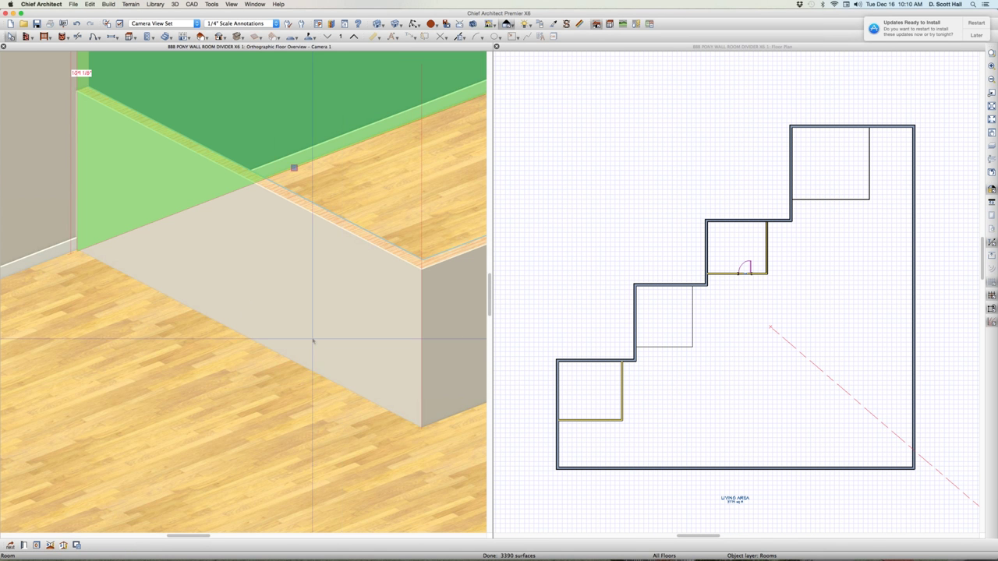
scroll(304, 367, "down", 2)
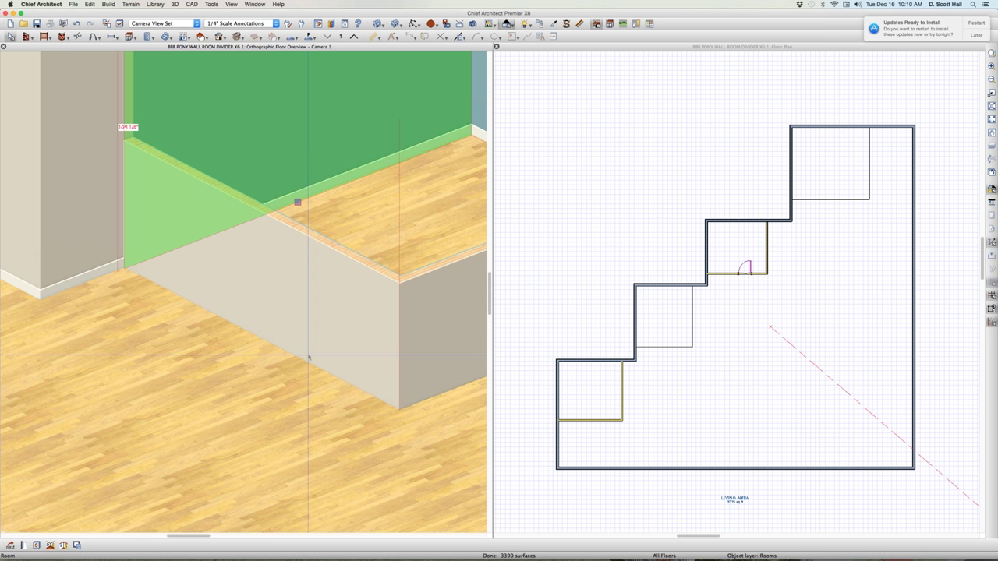
scroll(306, 364, "down", 5)
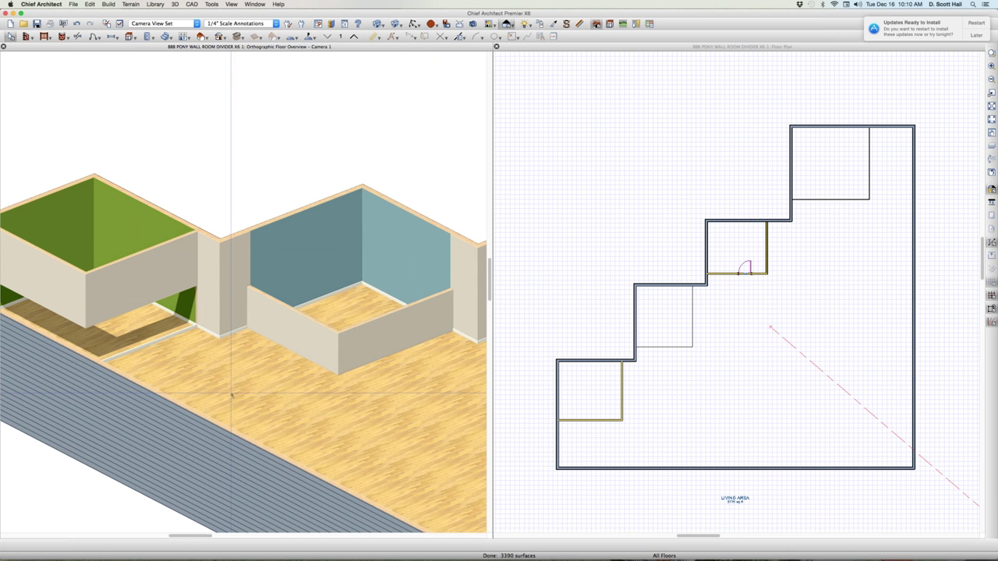
scroll(233, 315, "up", 2)
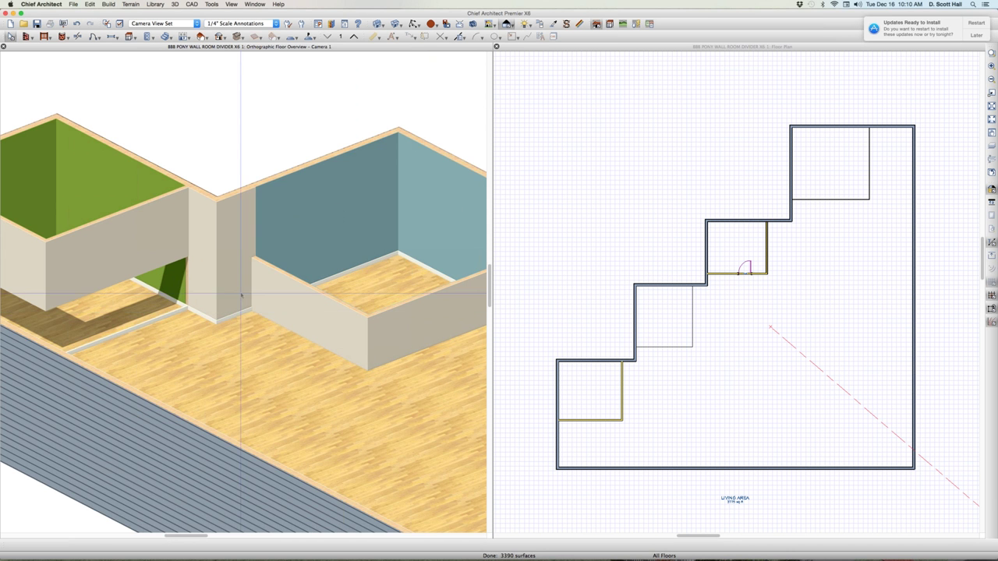
scroll(284, 318, "down", 3)
left_click(285, 319)
middle_click_drag(285, 319, 159, 341)
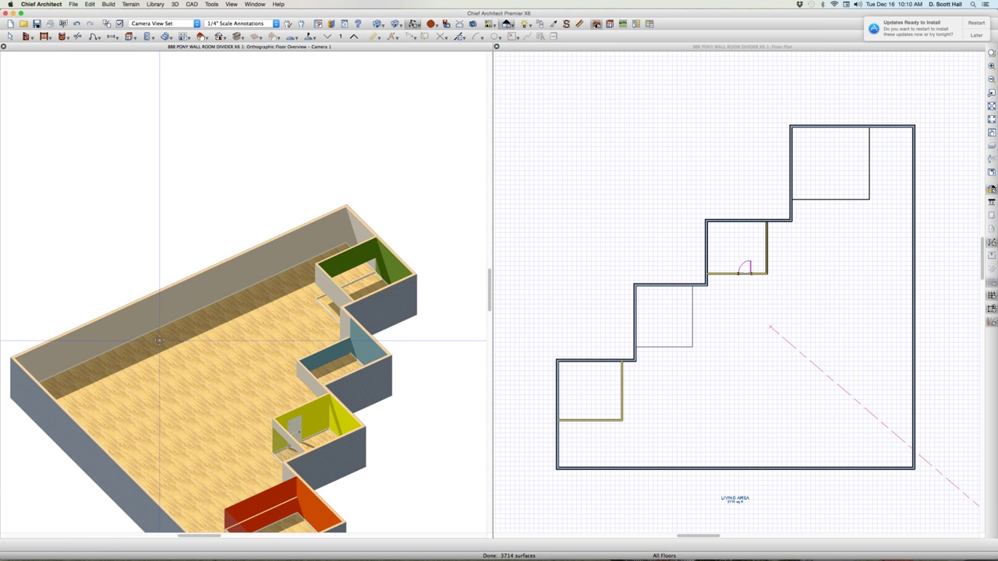
scroll(335, 347, "up", 5)
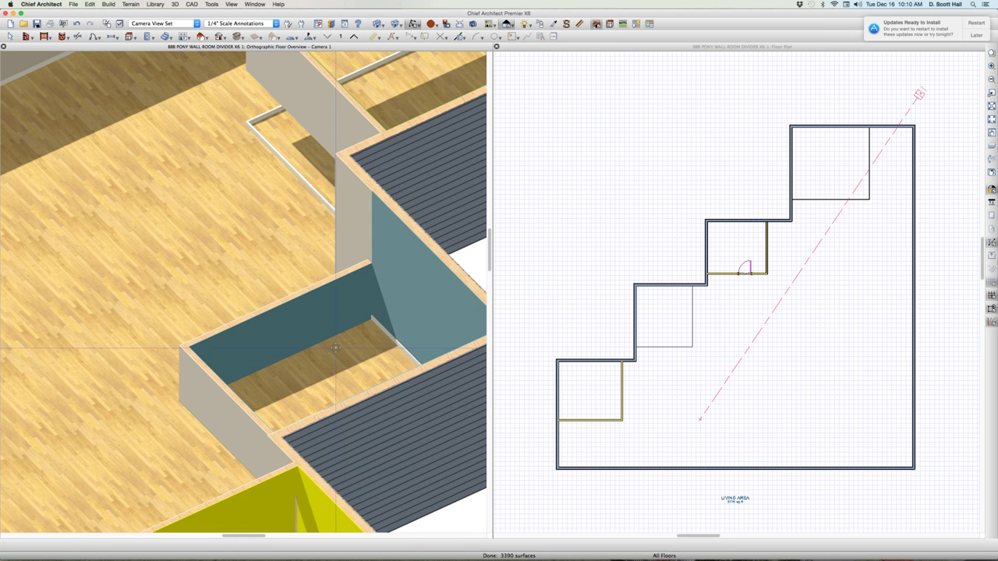
Step: Examine the green and blue divider rooms side by side in the 3D overview, from behind and from the front
scroll(335, 347, "up", 3)
scroll(333, 347, "down", 5)
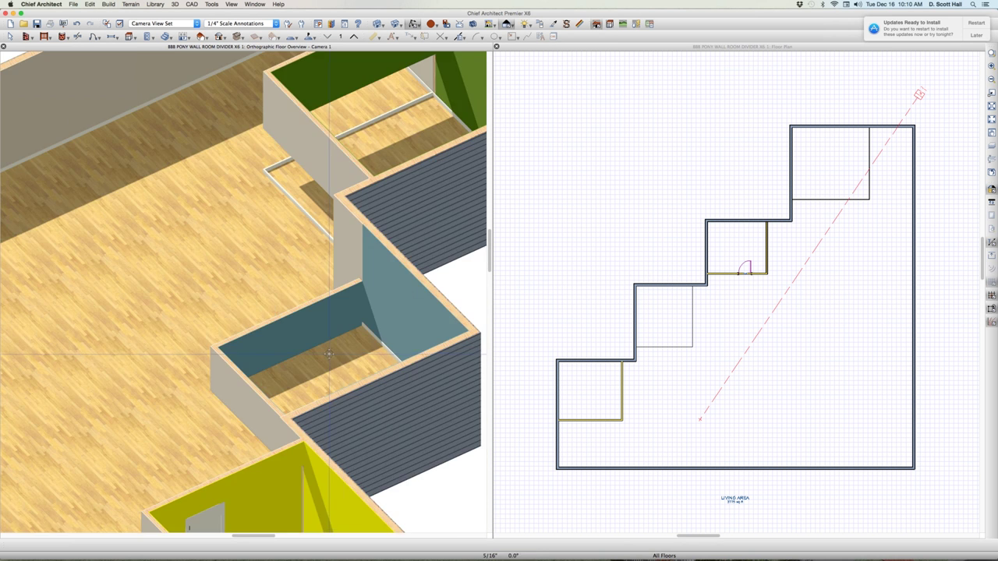
scroll(447, 343, "up", 4)
scroll(448, 343, "down", 5)
scroll(433, 362, "up", 6)
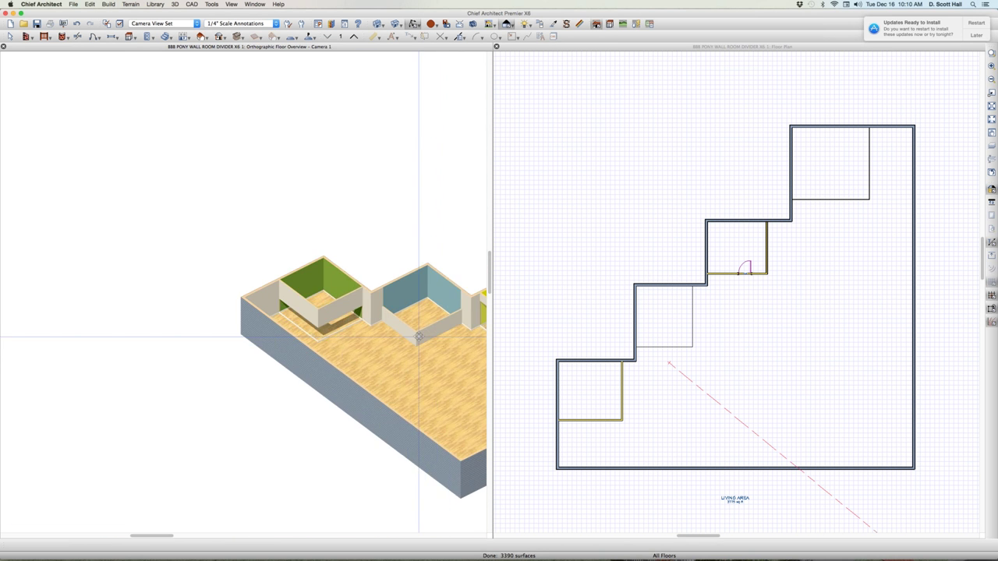
scroll(427, 375, "down", 3)
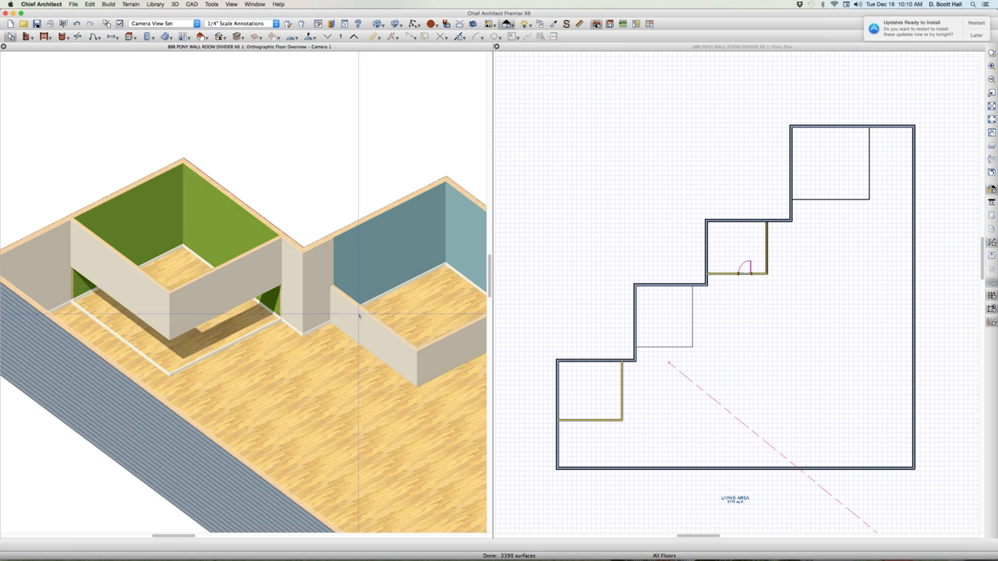
scroll(359, 322, "up", 3)
scroll(140, 293, "down", 6)
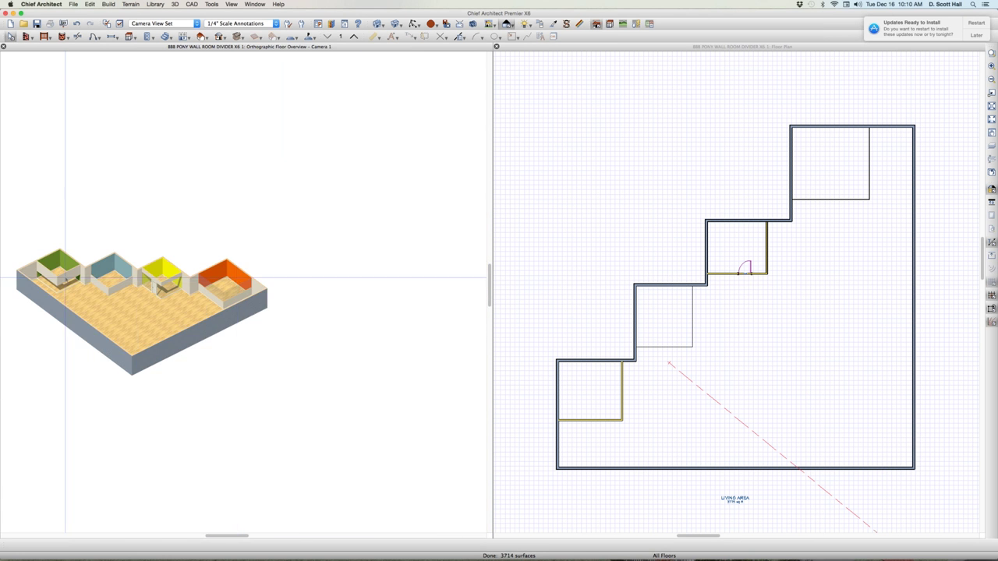
Step: Examine the orange room's glass dividers and the yellow room's wall joint and door, and compare them with the blue and green rooms
scroll(139, 293, "up", 10)
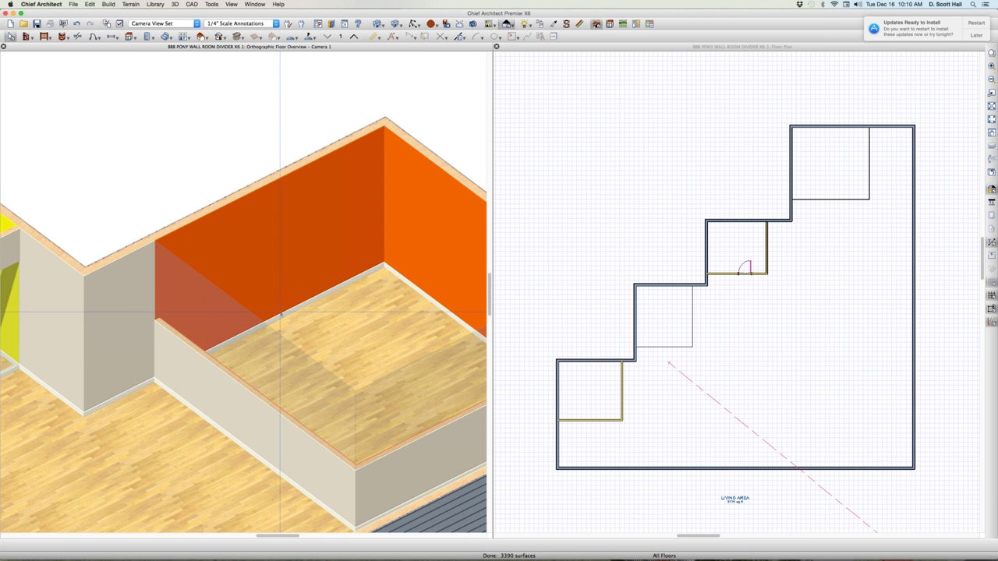
scroll(298, 349, "down", 3)
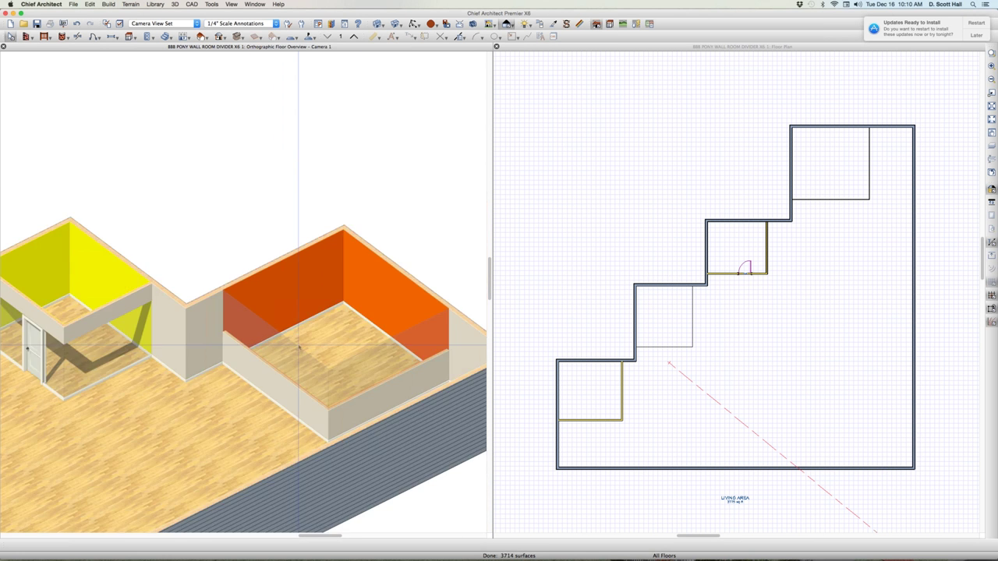
scroll(298, 348, "down", 3)
scroll(61, 296, "up", 4)
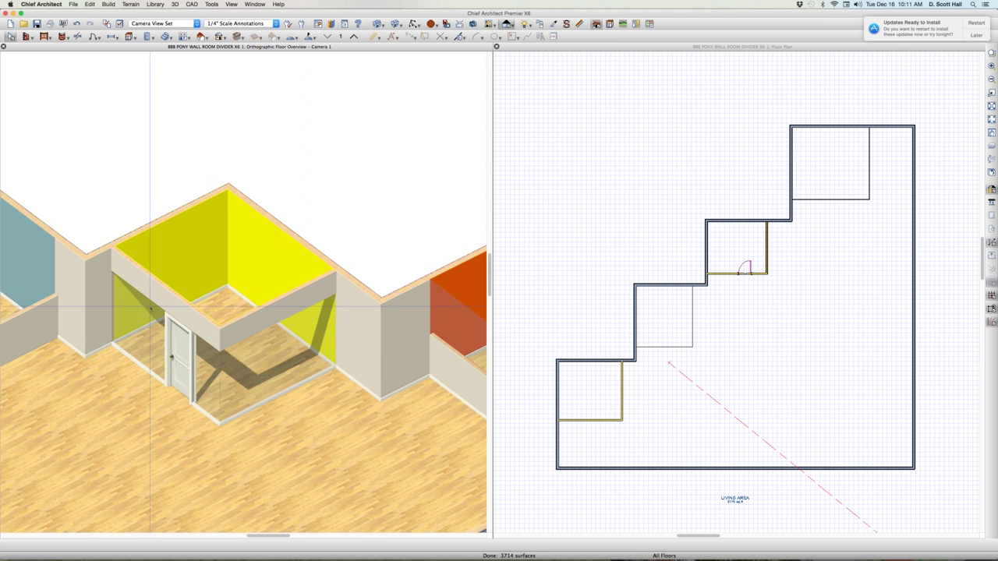
scroll(102, 286, "up", 2)
scroll(102, 285, "up", 3)
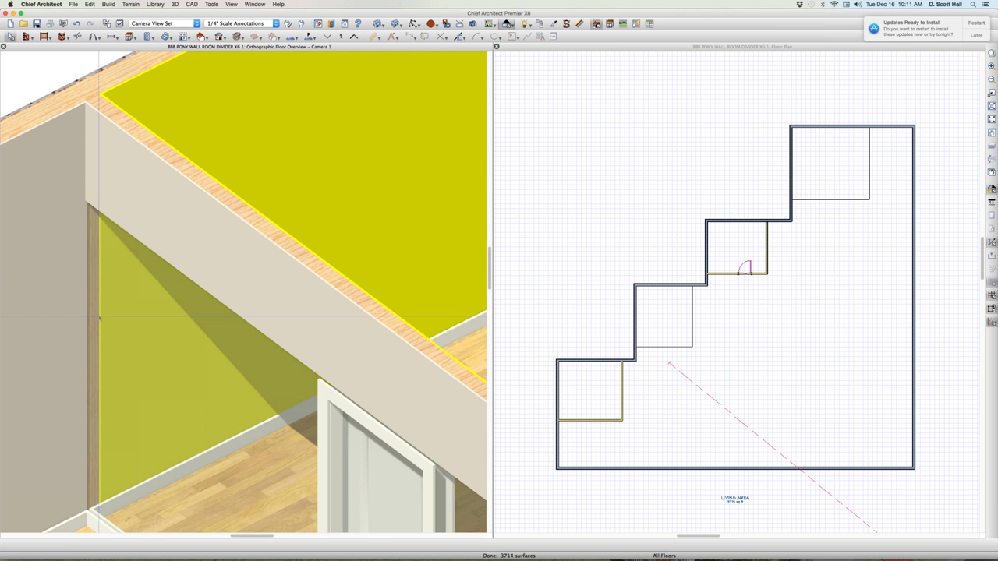
scroll(96, 287, "down", 4)
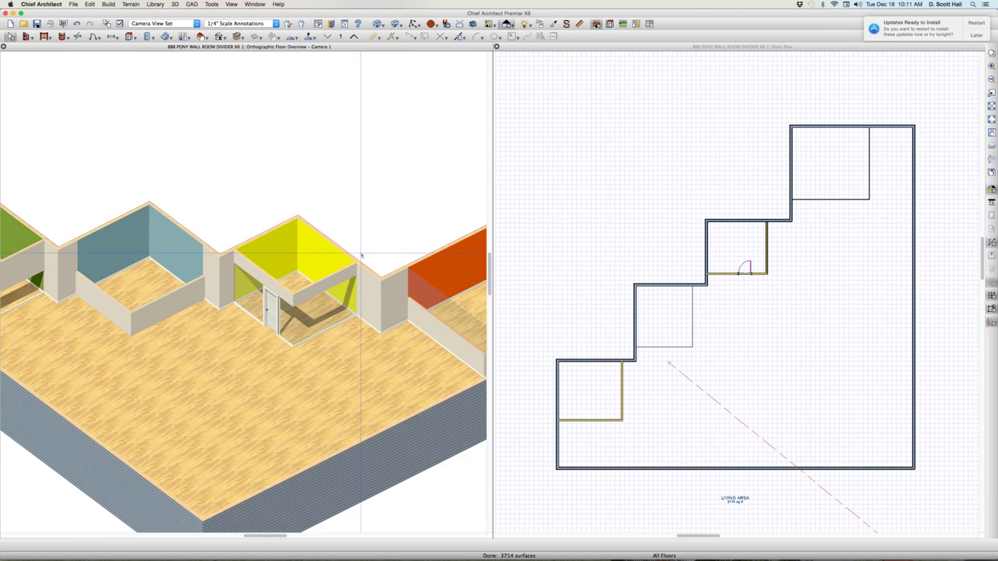
scroll(217, 252, "up", 4)
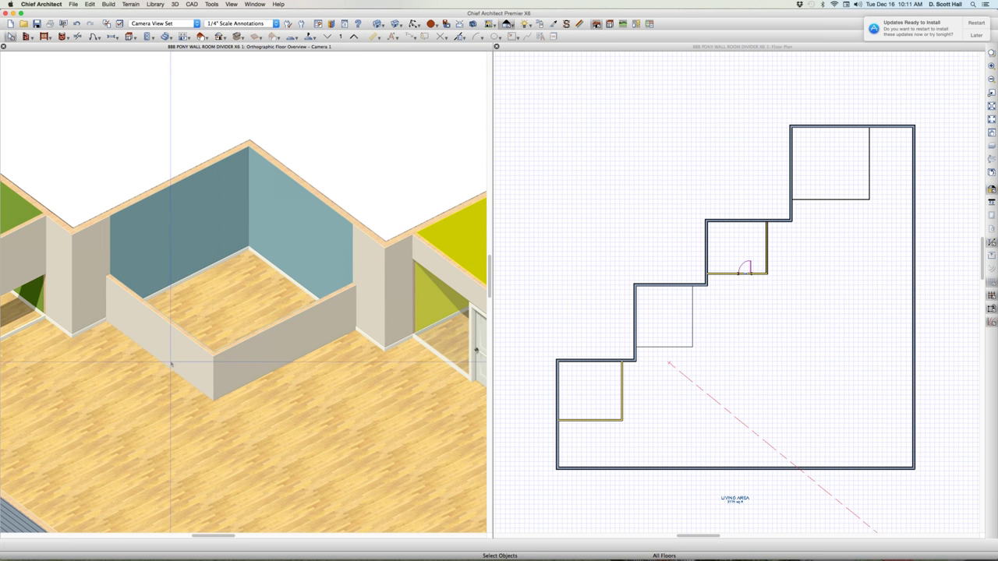
scroll(310, 336, "down", 4)
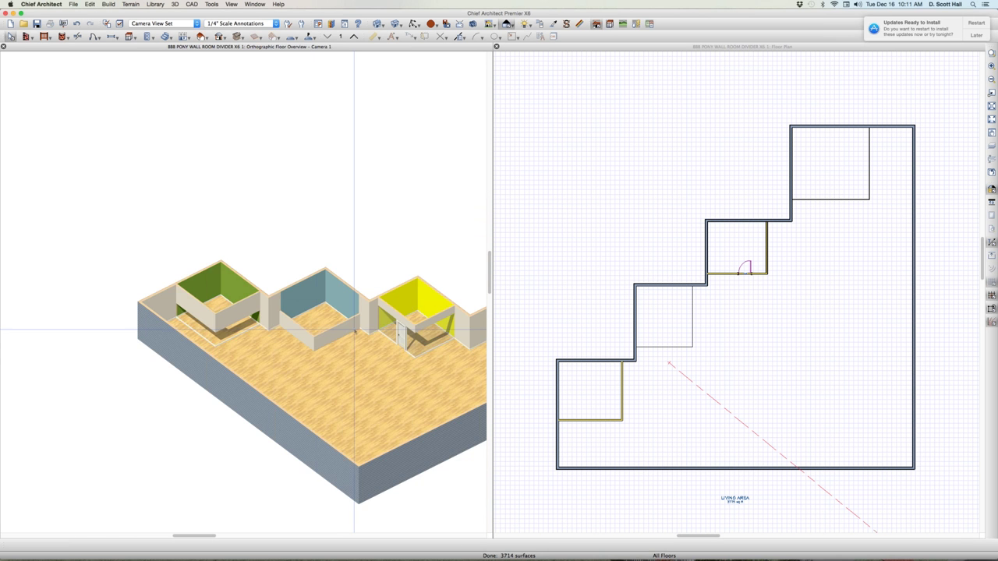
scroll(131, 325, "up", 3)
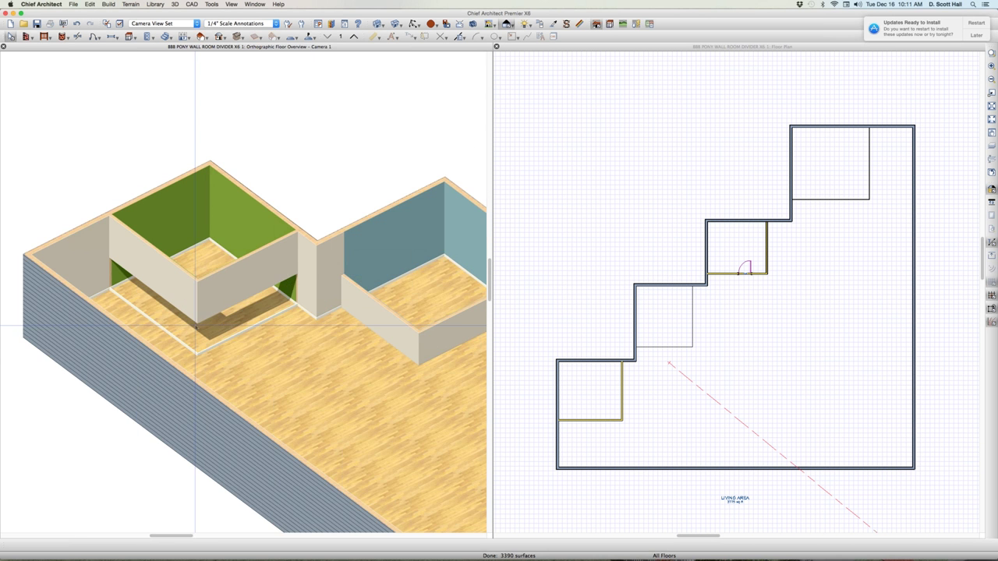
scroll(195, 326, "up", 2)
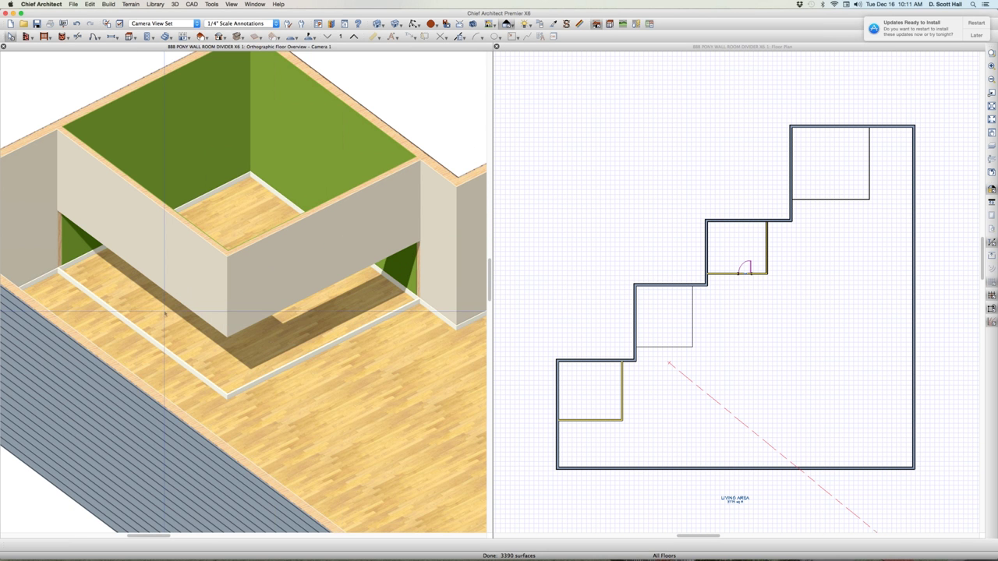
Step: Set the elevation of the lower wall top to 84" for both pony walls of the green room
left_click(598, 400)
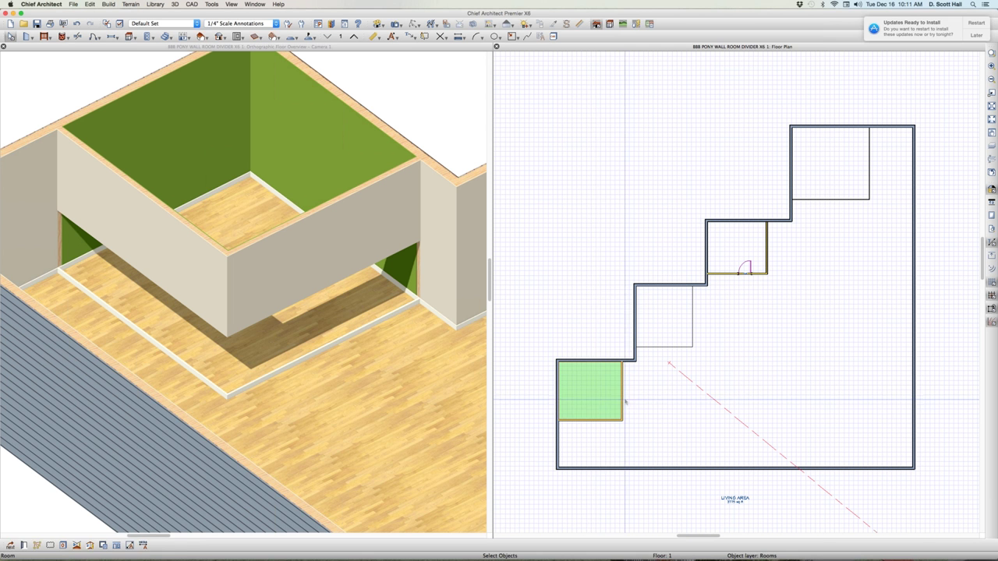
left_click(621, 390)
left_click(606, 422)
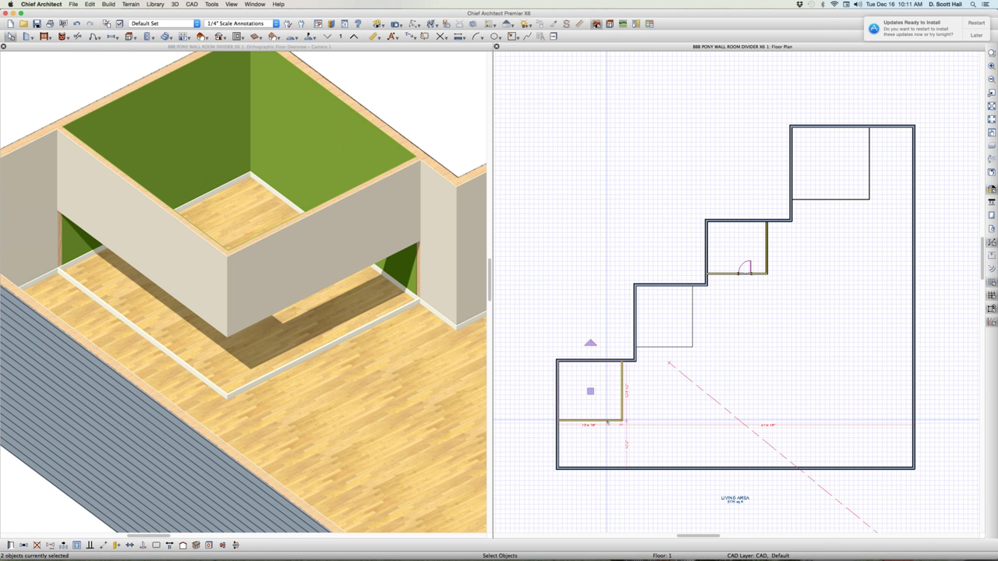
double_click(622, 382)
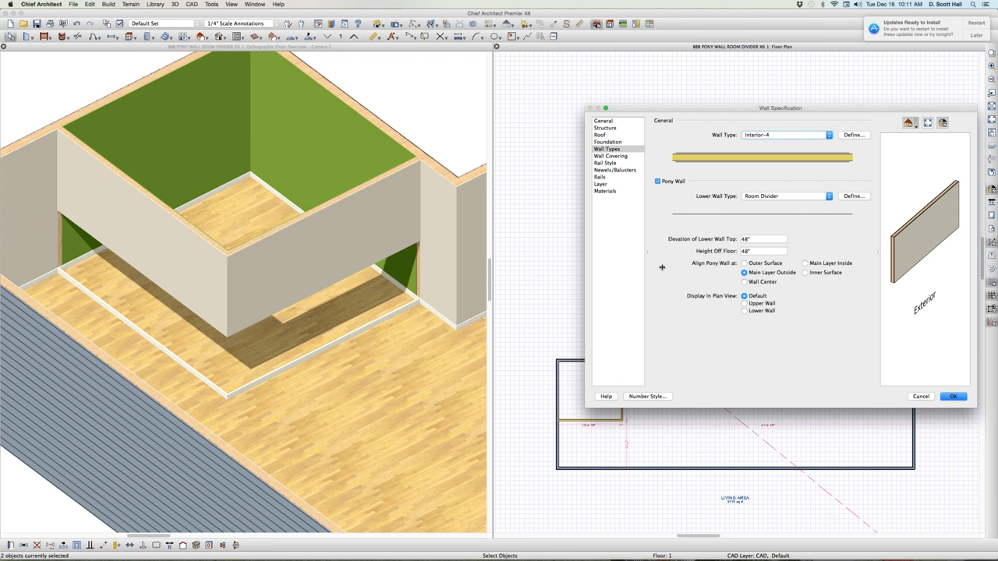
left_click(729, 239)
left_click(952, 396)
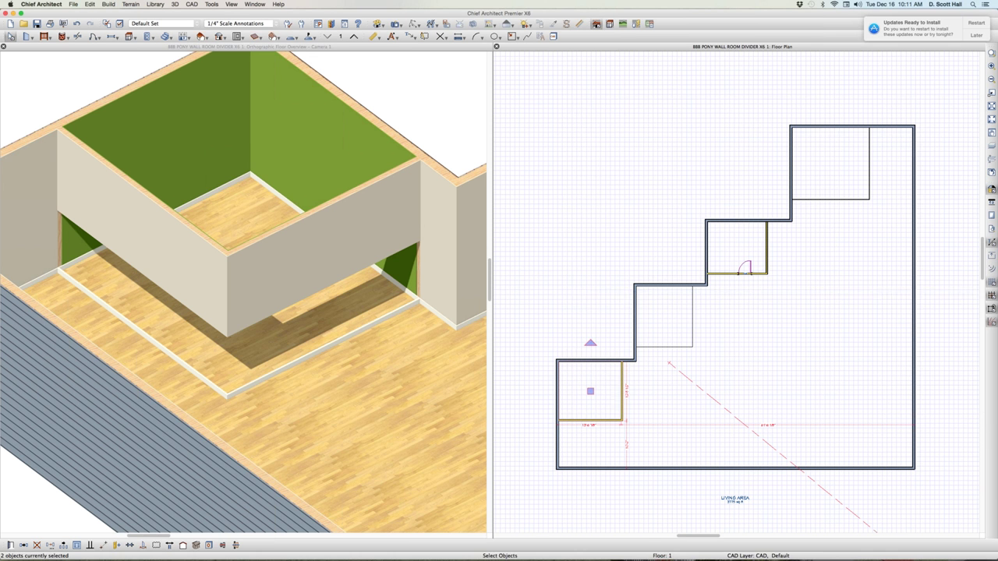
Step: Set the green room's two pony walls to display as the lower wall in plan view
scroll(531, 449, "up", 5)
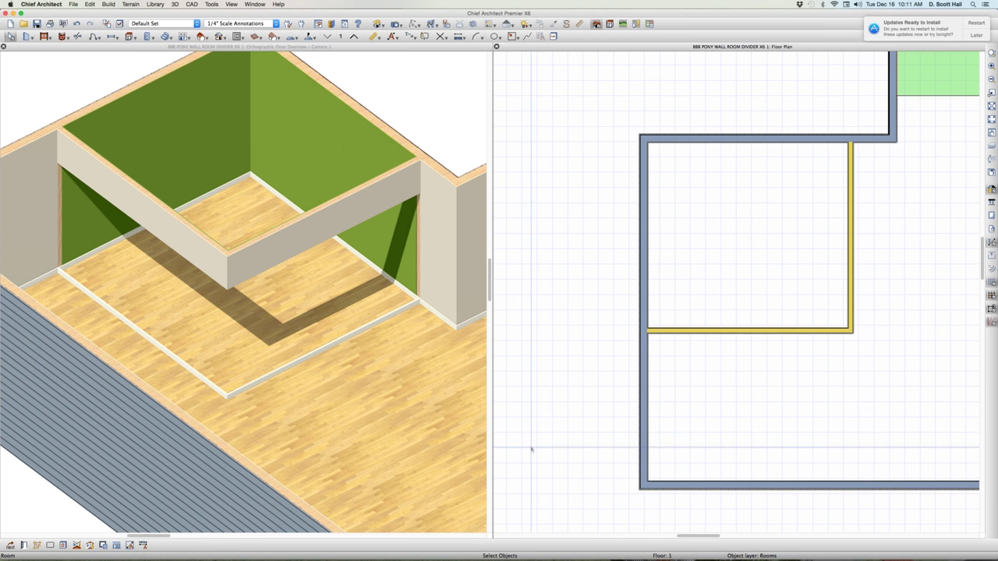
left_click(777, 331)
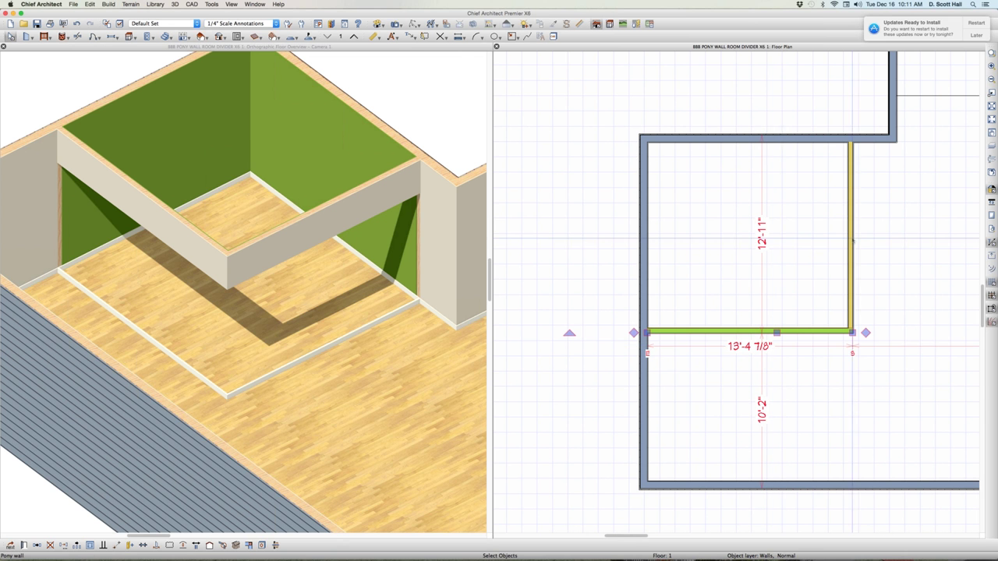
left_click(849, 237, "shift")
key("super+e")
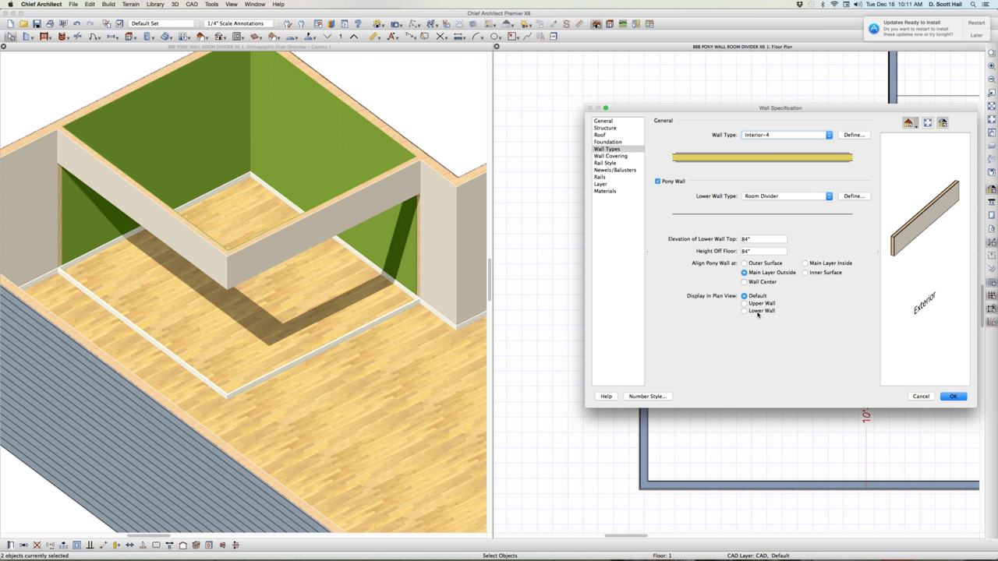
left_click(757, 312)
key("Return")
left_click(817, 385)
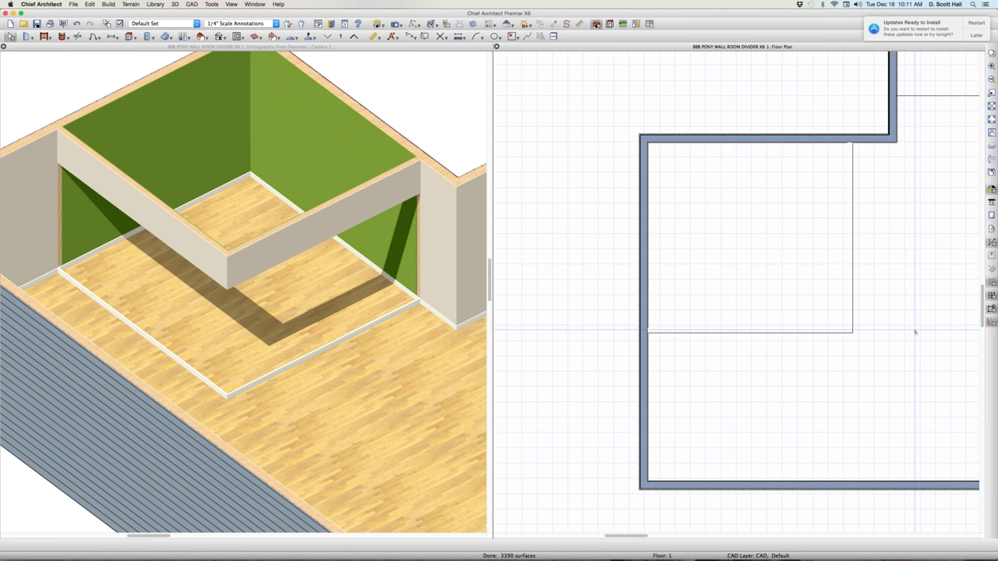
scroll(915, 331, "up", 3)
scroll(914, 340, "down", 3)
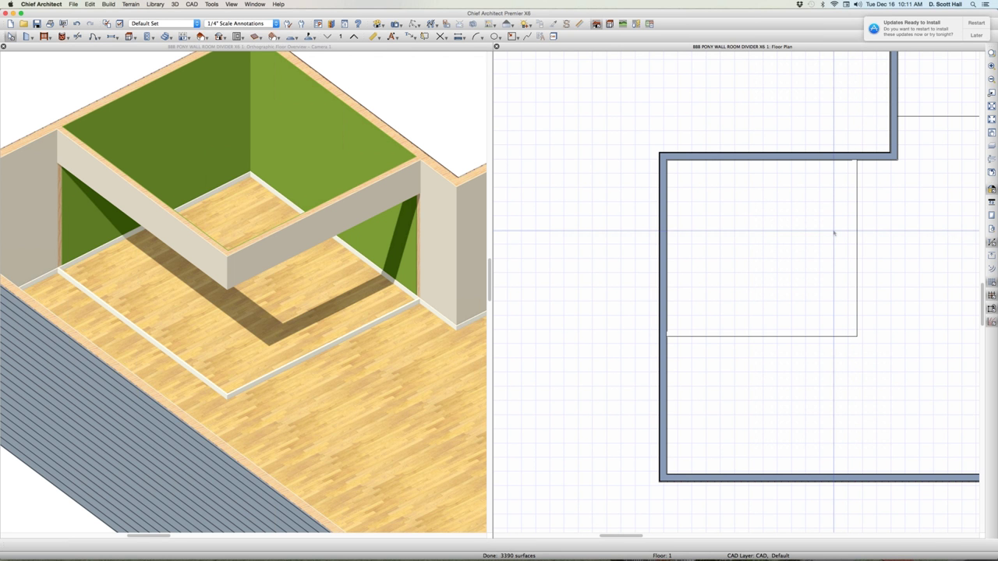
key("c")
key("b")
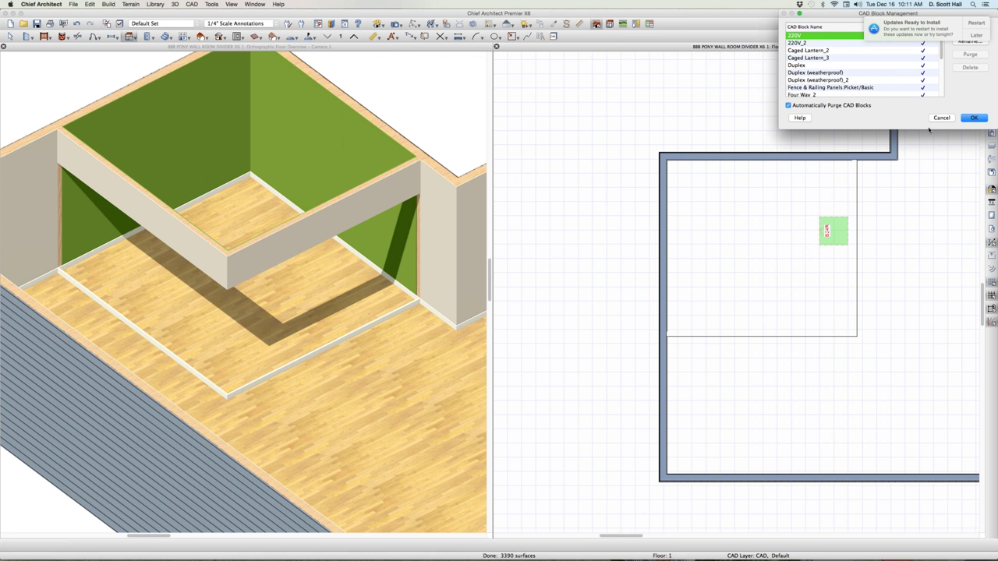
left_click(942, 118)
Step: Place a corner base cabinet in the green room's exterior corner and a base cabinet beside it, extended almost to the side divider
key("b")
key("c")
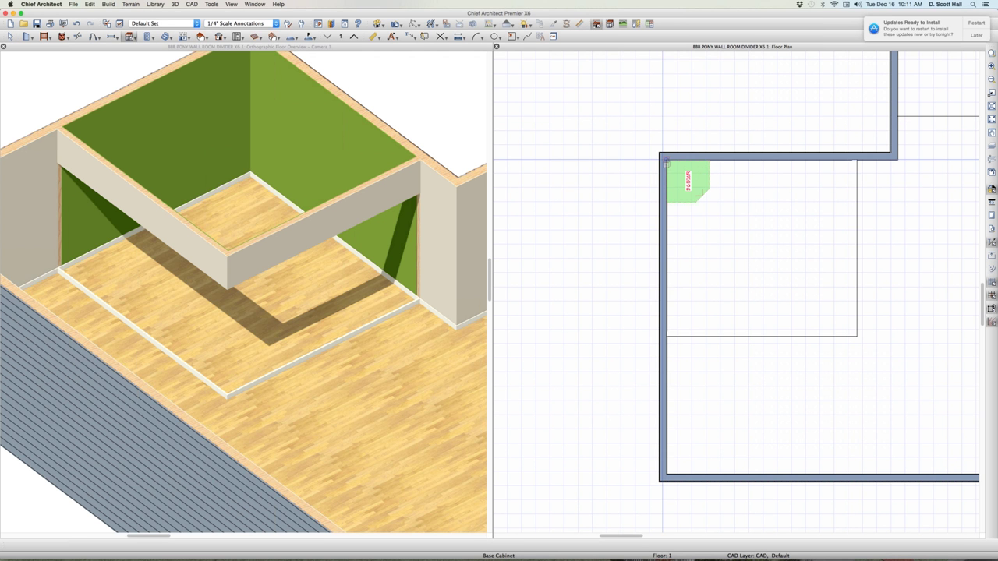
left_click(723, 177)
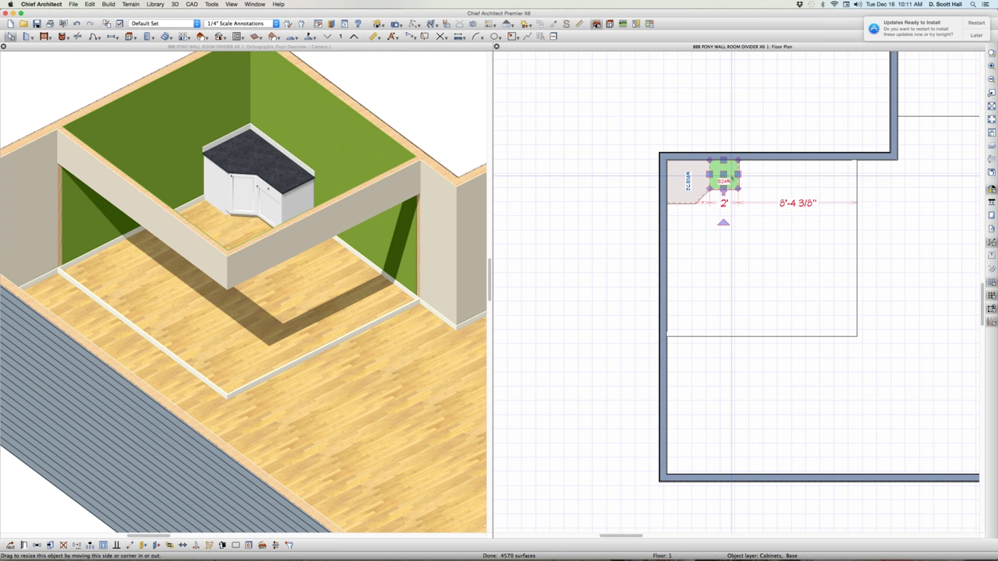
left_click_drag(737, 175, 848, 175)
key("Escape")
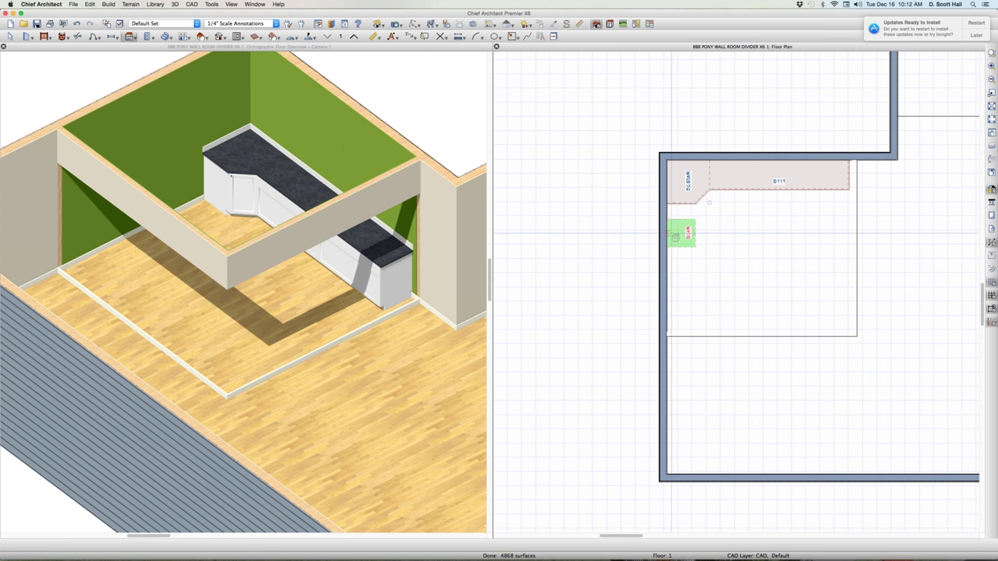
Step: Place a base cabinet on the other side of the corner cabinet and extend it to the front divider, 9'-5" long
left_click(671, 223)
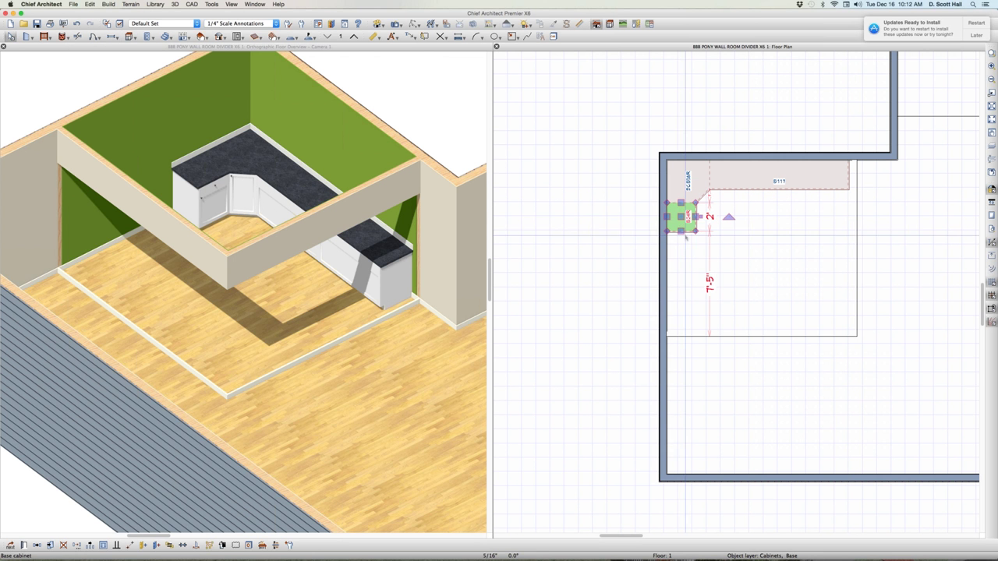
left_click_drag(683, 233, 678, 337)
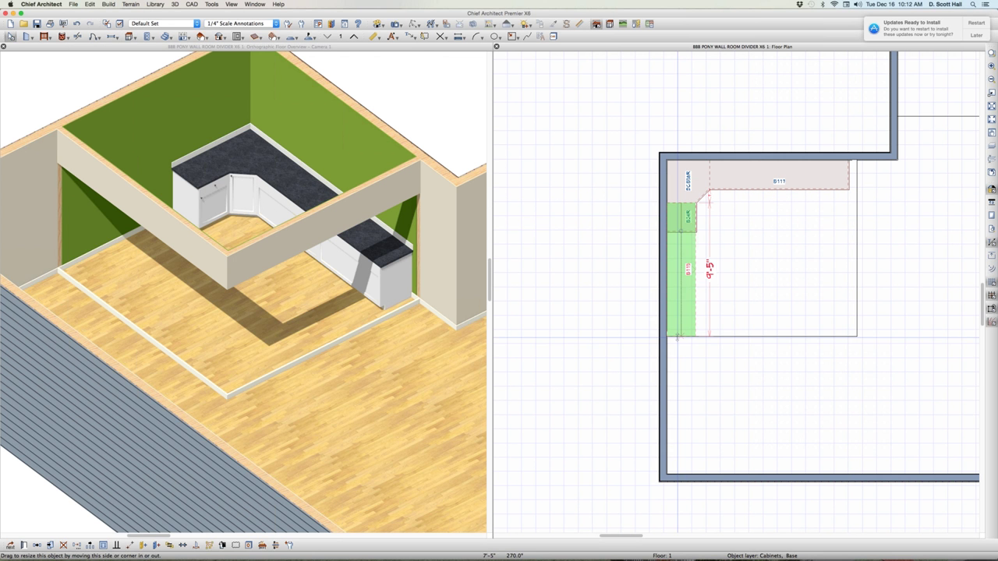
scroll(321, 216, "down", 4)
scroll(274, 262, "up", 3)
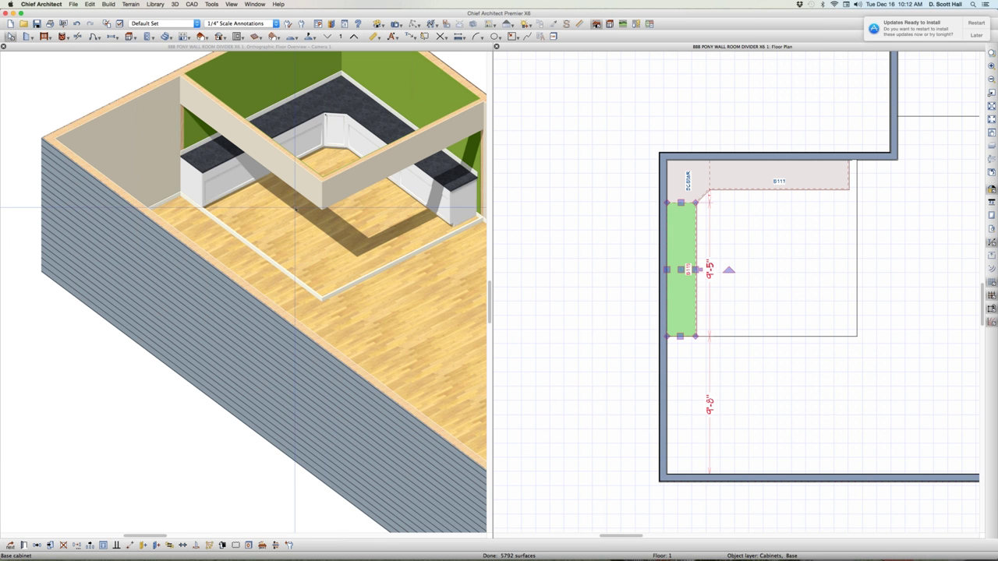
key("Escape")
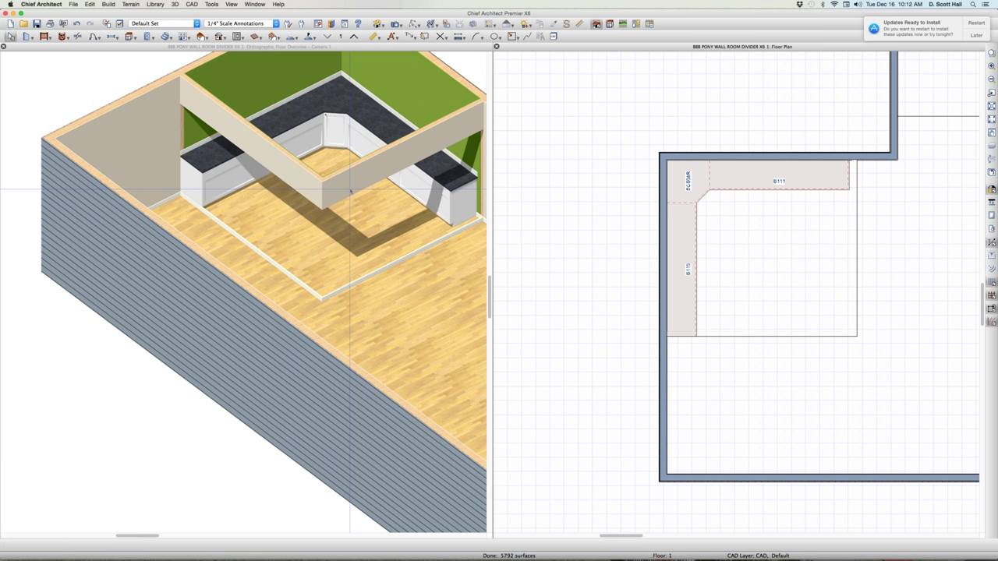
Step: Insert a 6" Fir Framing layer above the drywall in the green room's ceiling finish
left_click(787, 268)
double_click(785, 237)
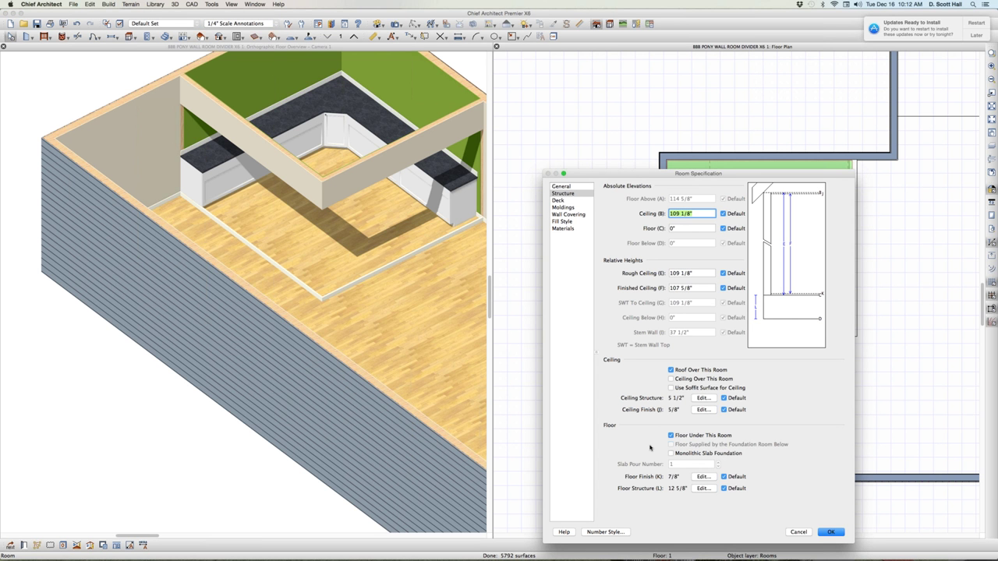
left_click(704, 410)
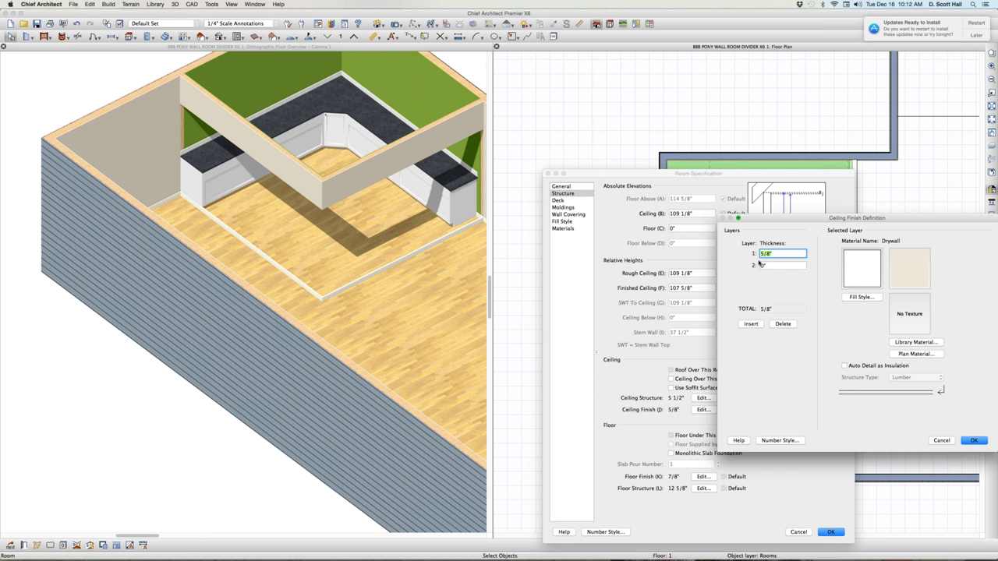
left_click(750, 323)
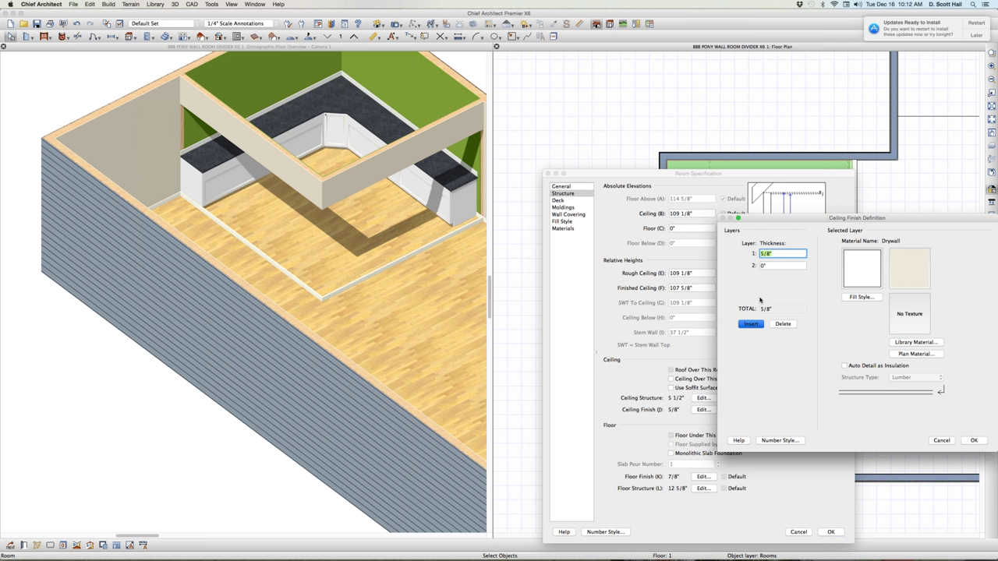
type("12")
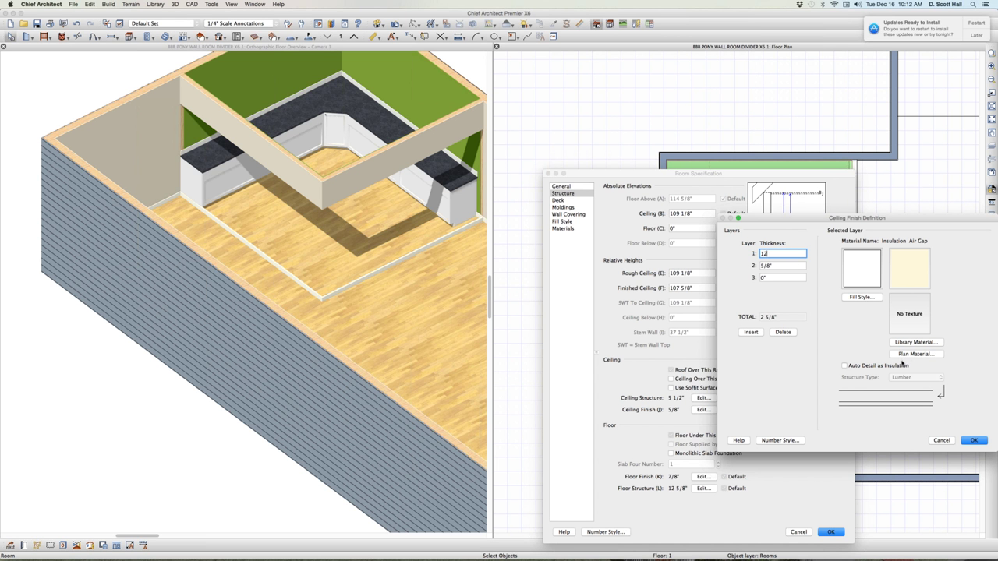
left_click_drag(773, 254, 690, 233)
type("6")
left_click(916, 354)
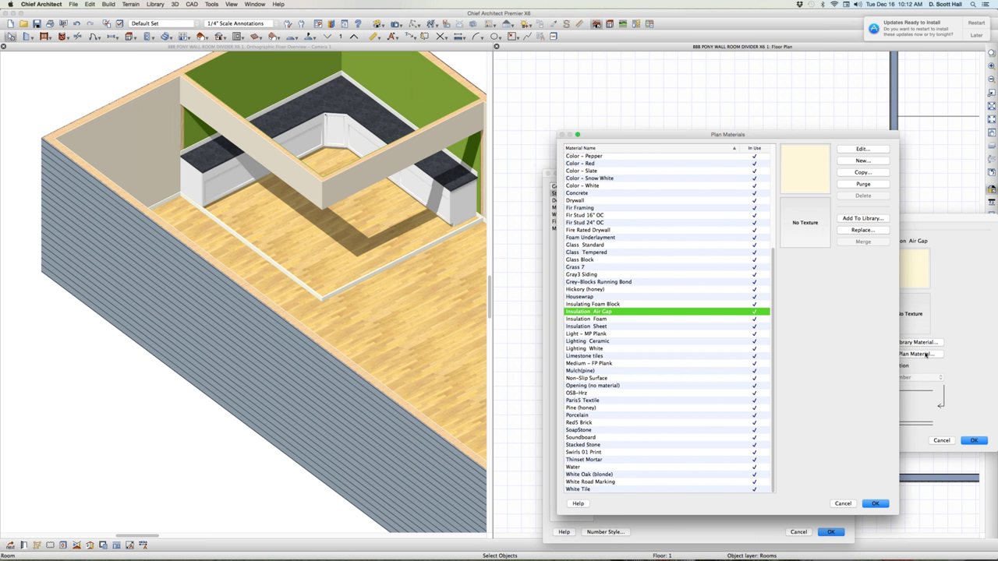
key("f")
key("Return")
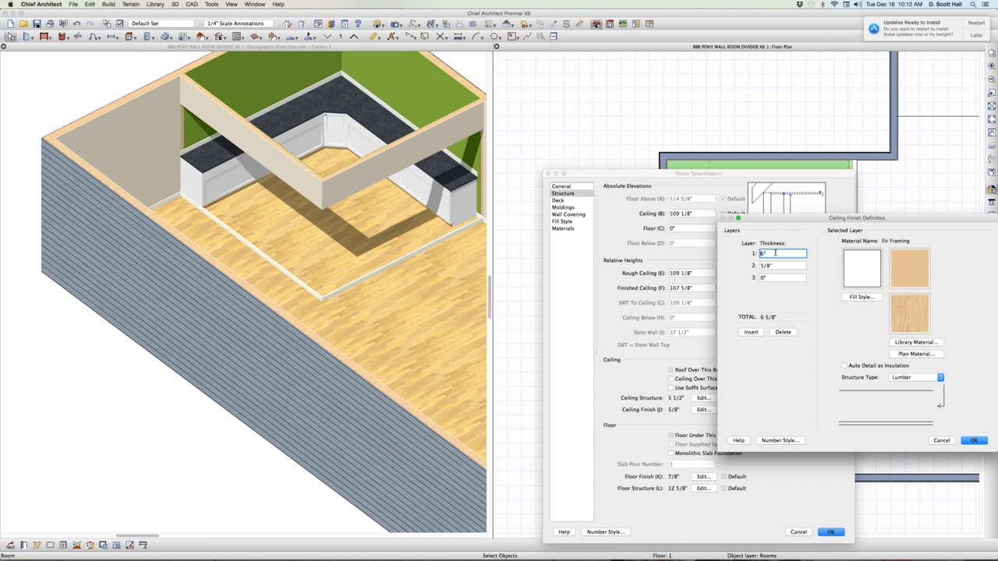
Step: Insert a 6" layer of Opening (no material) above the fir framing in the ceiling finish and apply the room settings
left_click(751, 332)
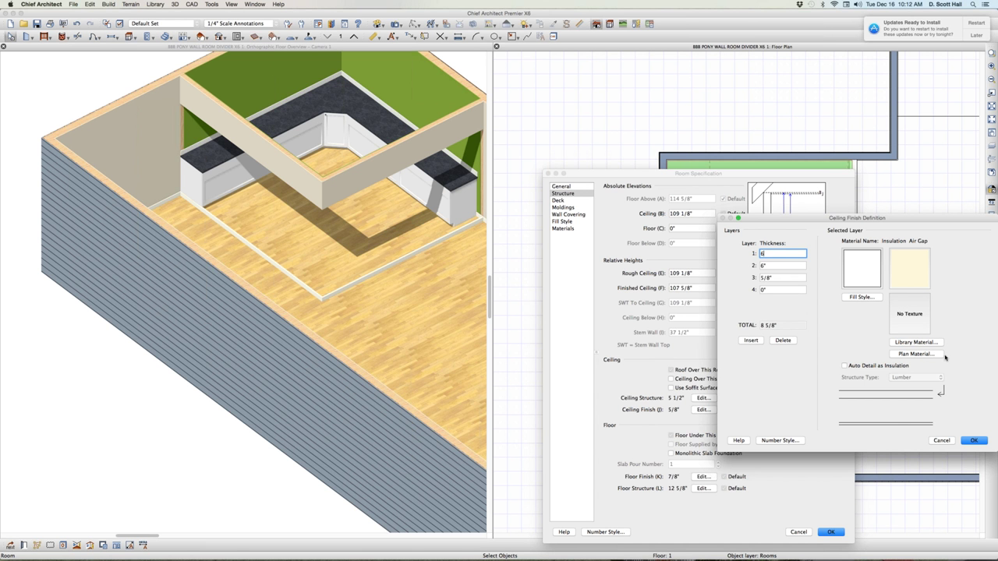
left_click(916, 354)
key("o")
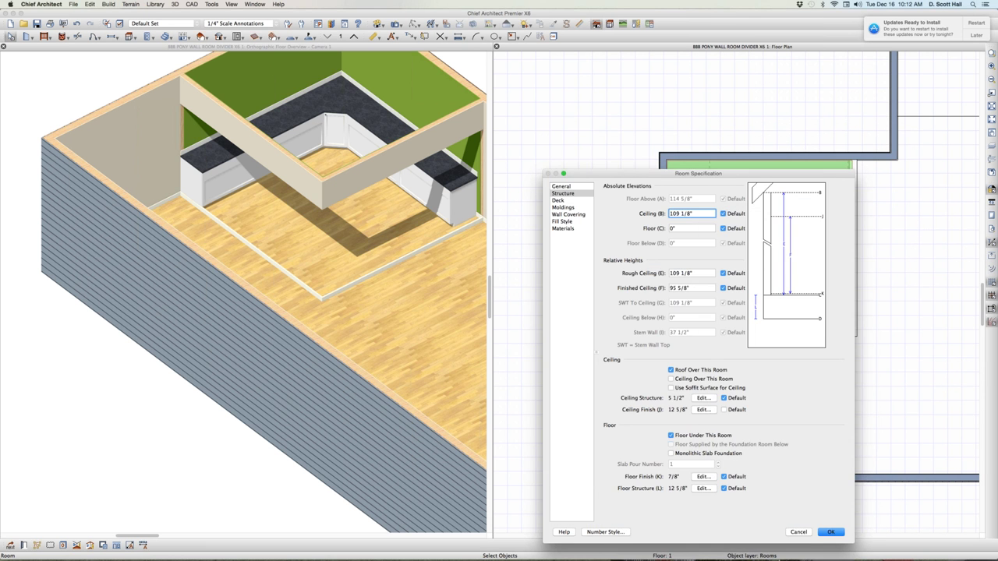
left_click(832, 532)
Step: Move the living area's long front exterior wall outward, away from the four divider rooms, to enlarge the living area
left_click(686, 423)
scroll(717, 409, "down", 3)
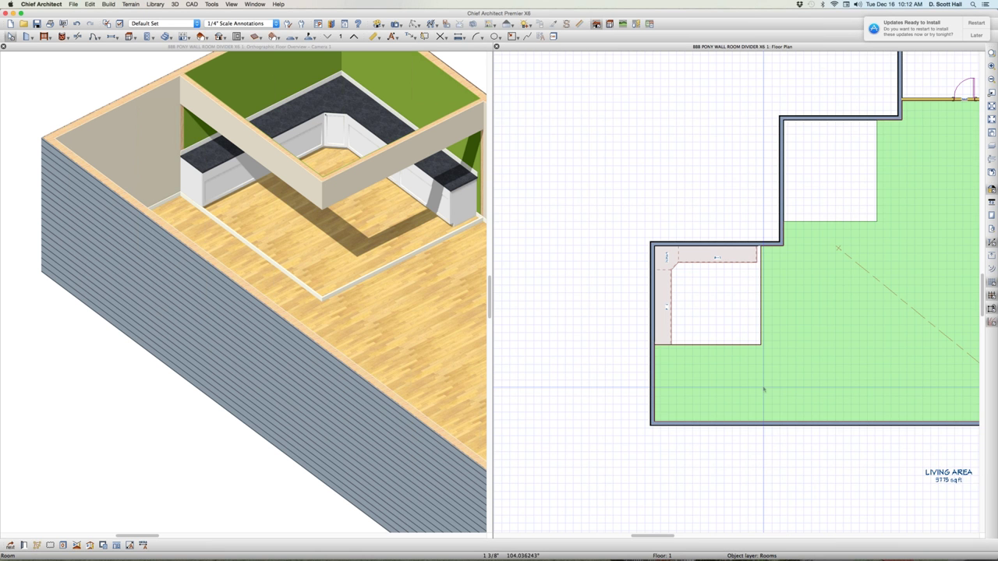
scroll(764, 390, "up", 2)
key("Escape")
scroll(769, 391, "down", 2)
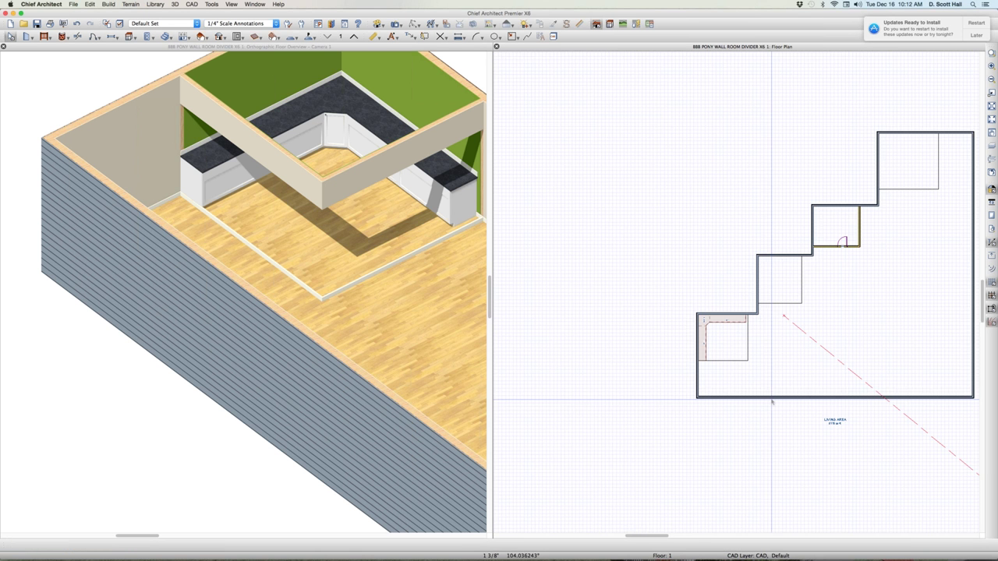
left_click(805, 399)
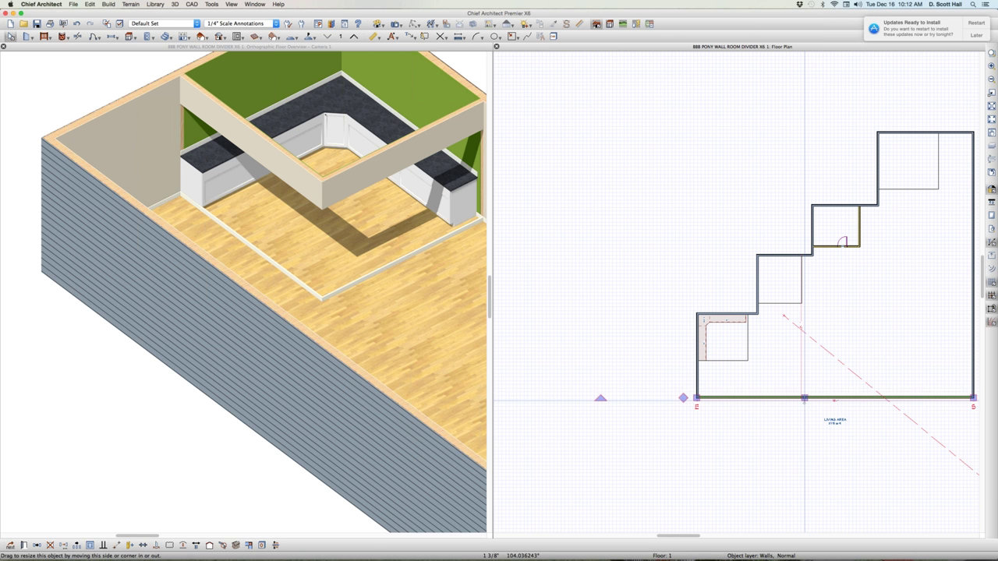
left_click_drag(804, 399, 796, 477)
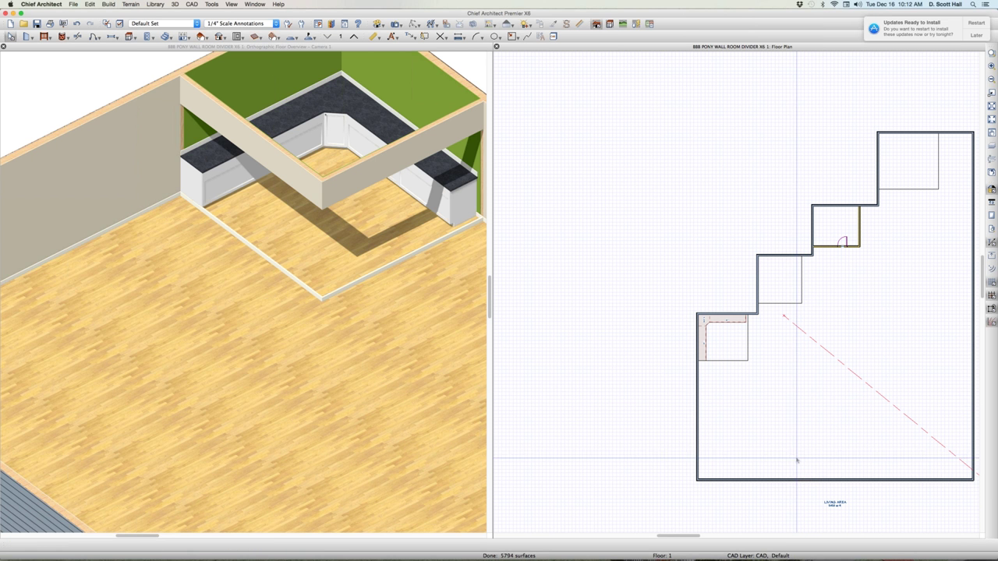
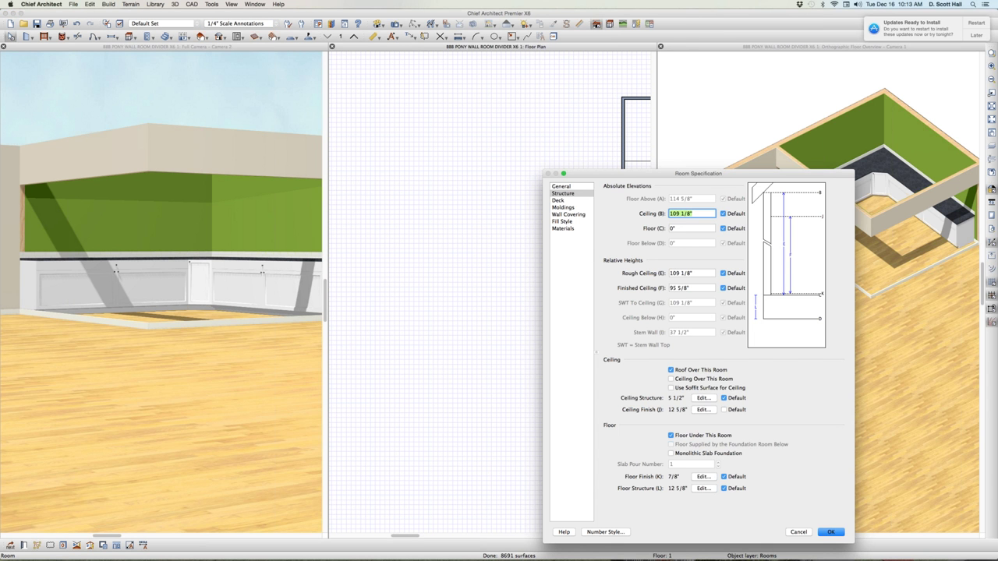
Step: Set the fourth layer of the green room's ceiling finish to 1" thick with a plan material, and apply the room settings
left_click(702, 409)
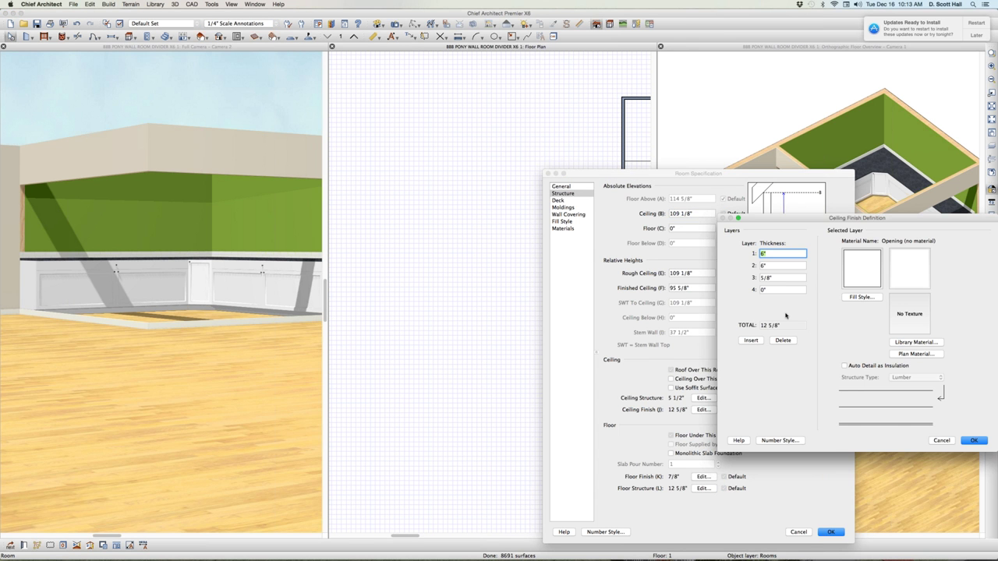
left_click(764, 289)
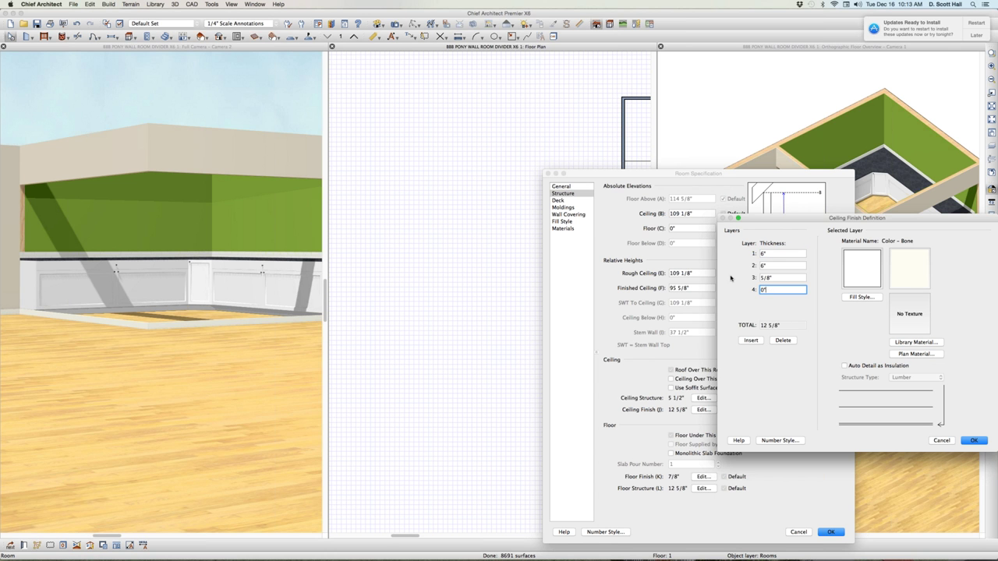
type("1")
left_click(916, 354)
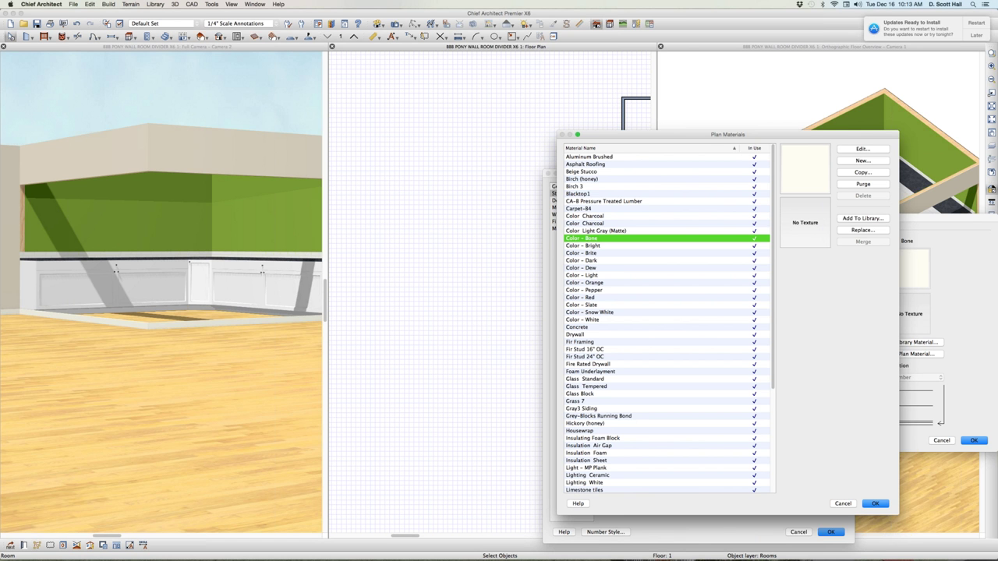
left_click(629, 417)
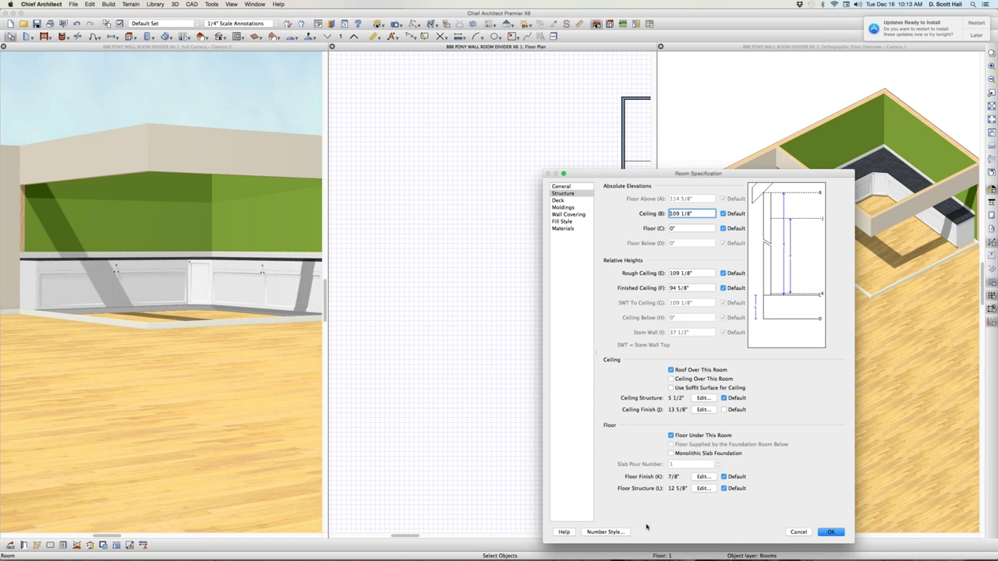
left_click(825, 534)
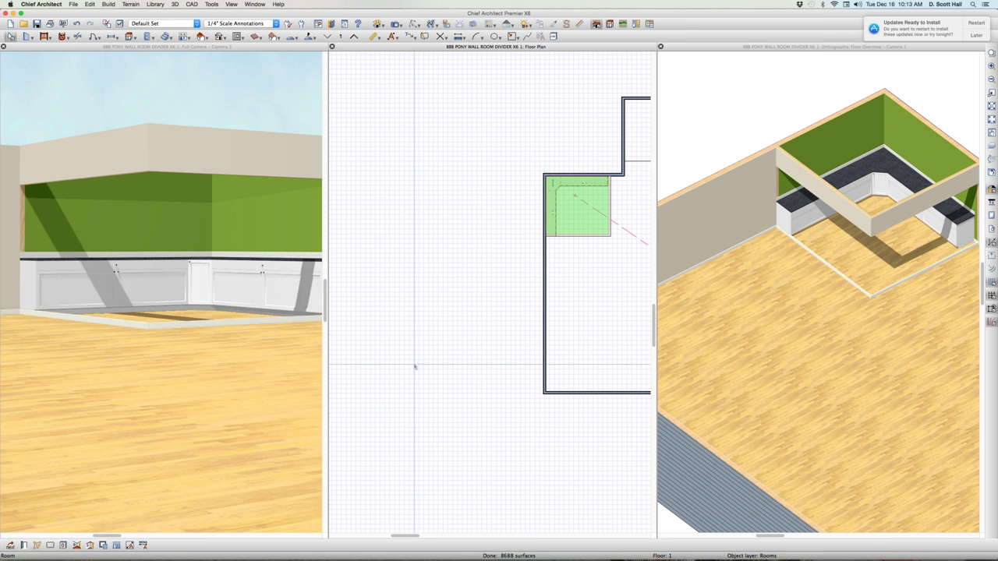
Step: Examine the underside of the green room's dropped upper walls and ceiling area in the camera view, and locate the room in plan
left_click(178, 220)
scroll(191, 224, "up", 1)
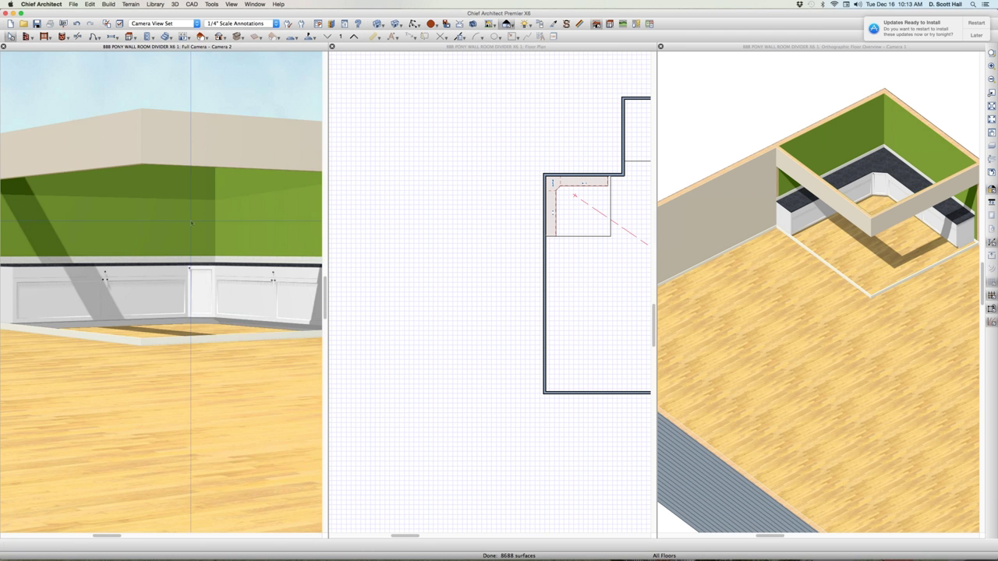
mouse_move(222, 282)
middle_mouse_down()
mouse_move(221, 238)
mouse_move(220, 295)
middle_mouse_up()
left_click_drag(220, 294, 149, 204)
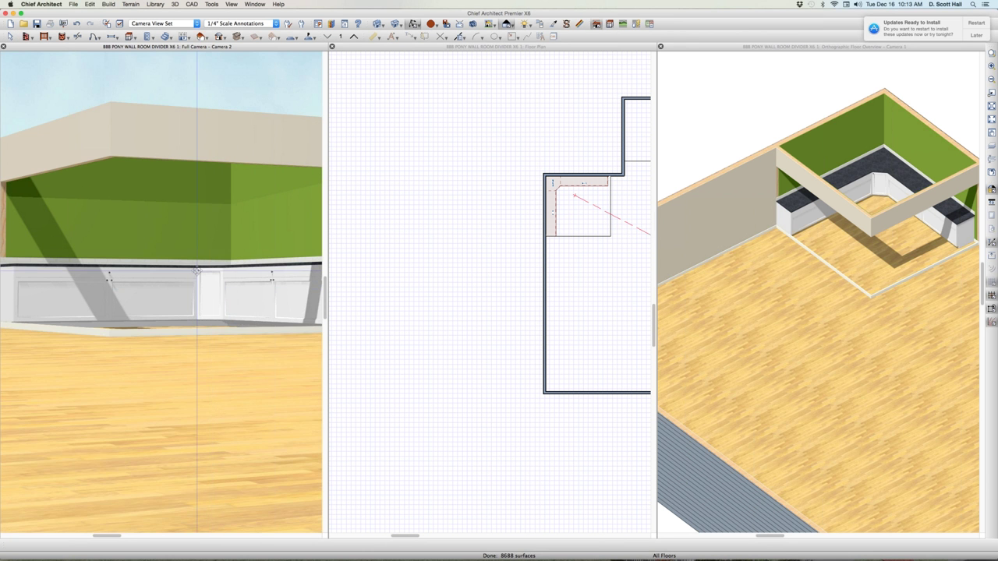
scroll(149, 205, "down", 2)
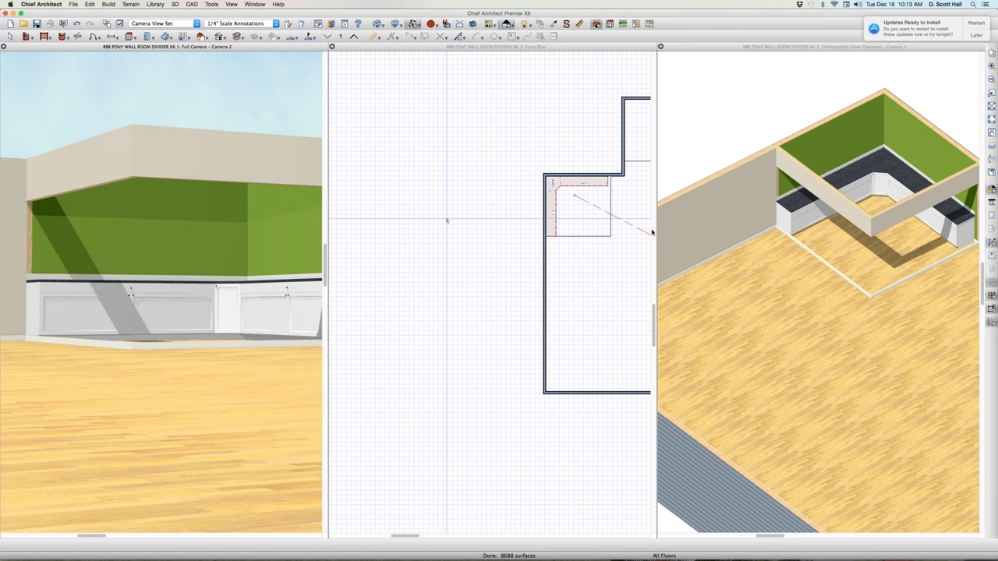
left_click(445, 218)
left_click(581, 221)
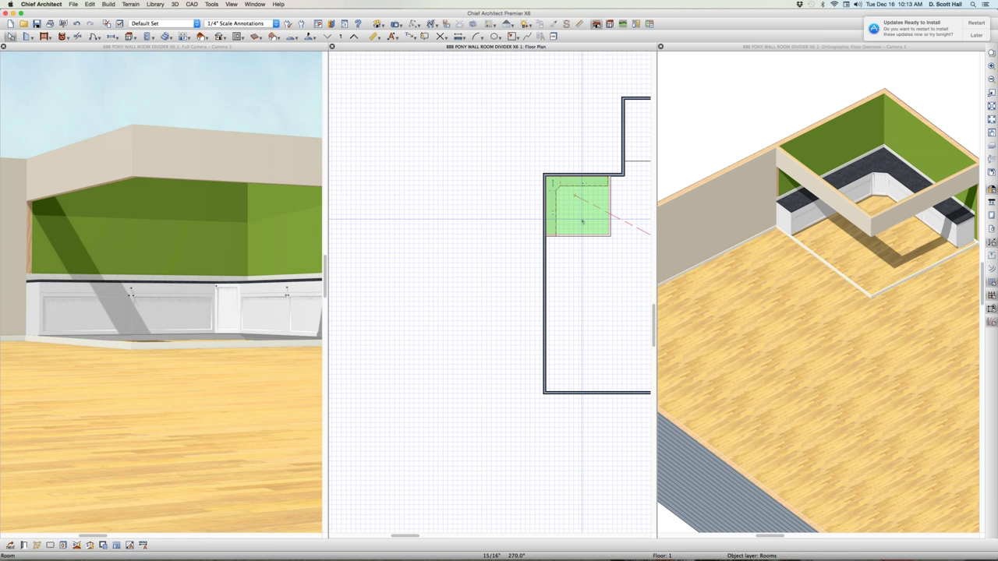
key("Escape")
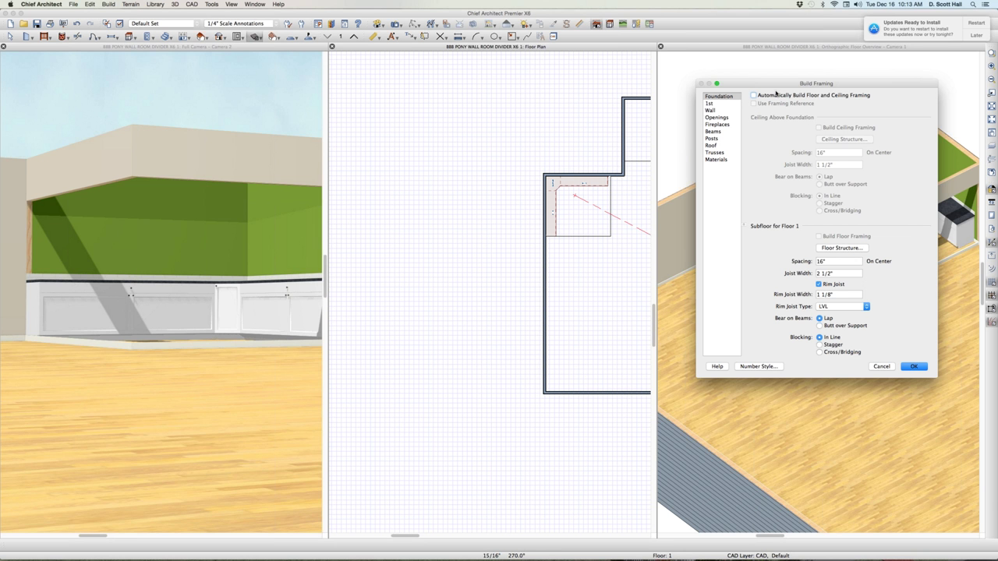
Step: Review the automatic build options for floor and ceiling, wall, and roof framing in the Build Framing settings
left_click(776, 94)
left_click(710, 110)
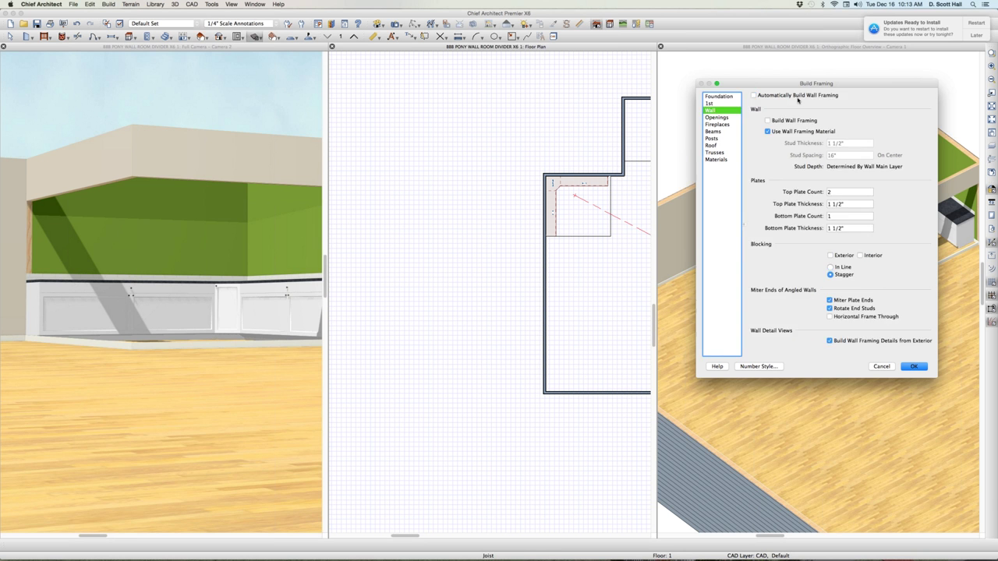
left_click(718, 146)
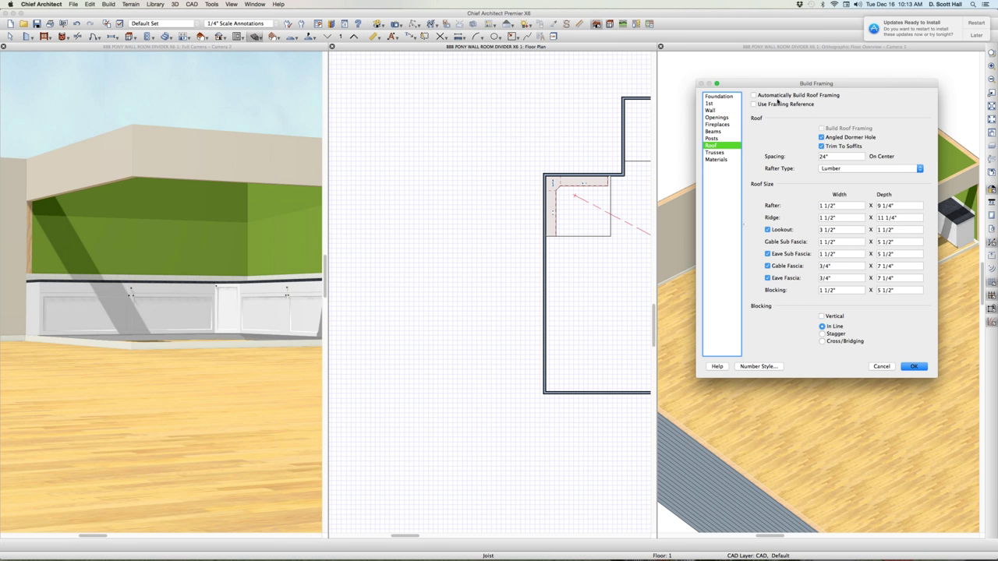
left_click(778, 97)
key("Return")
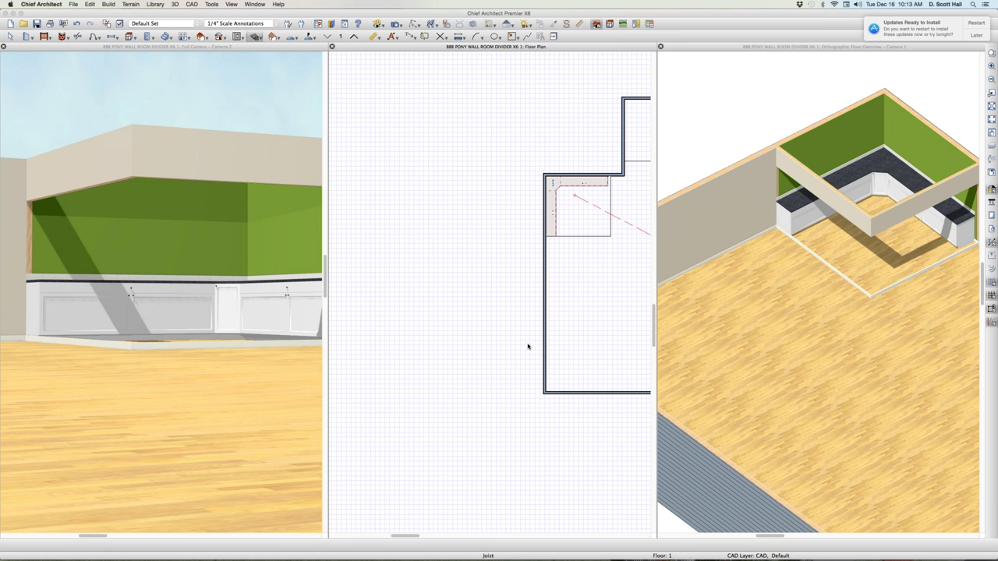